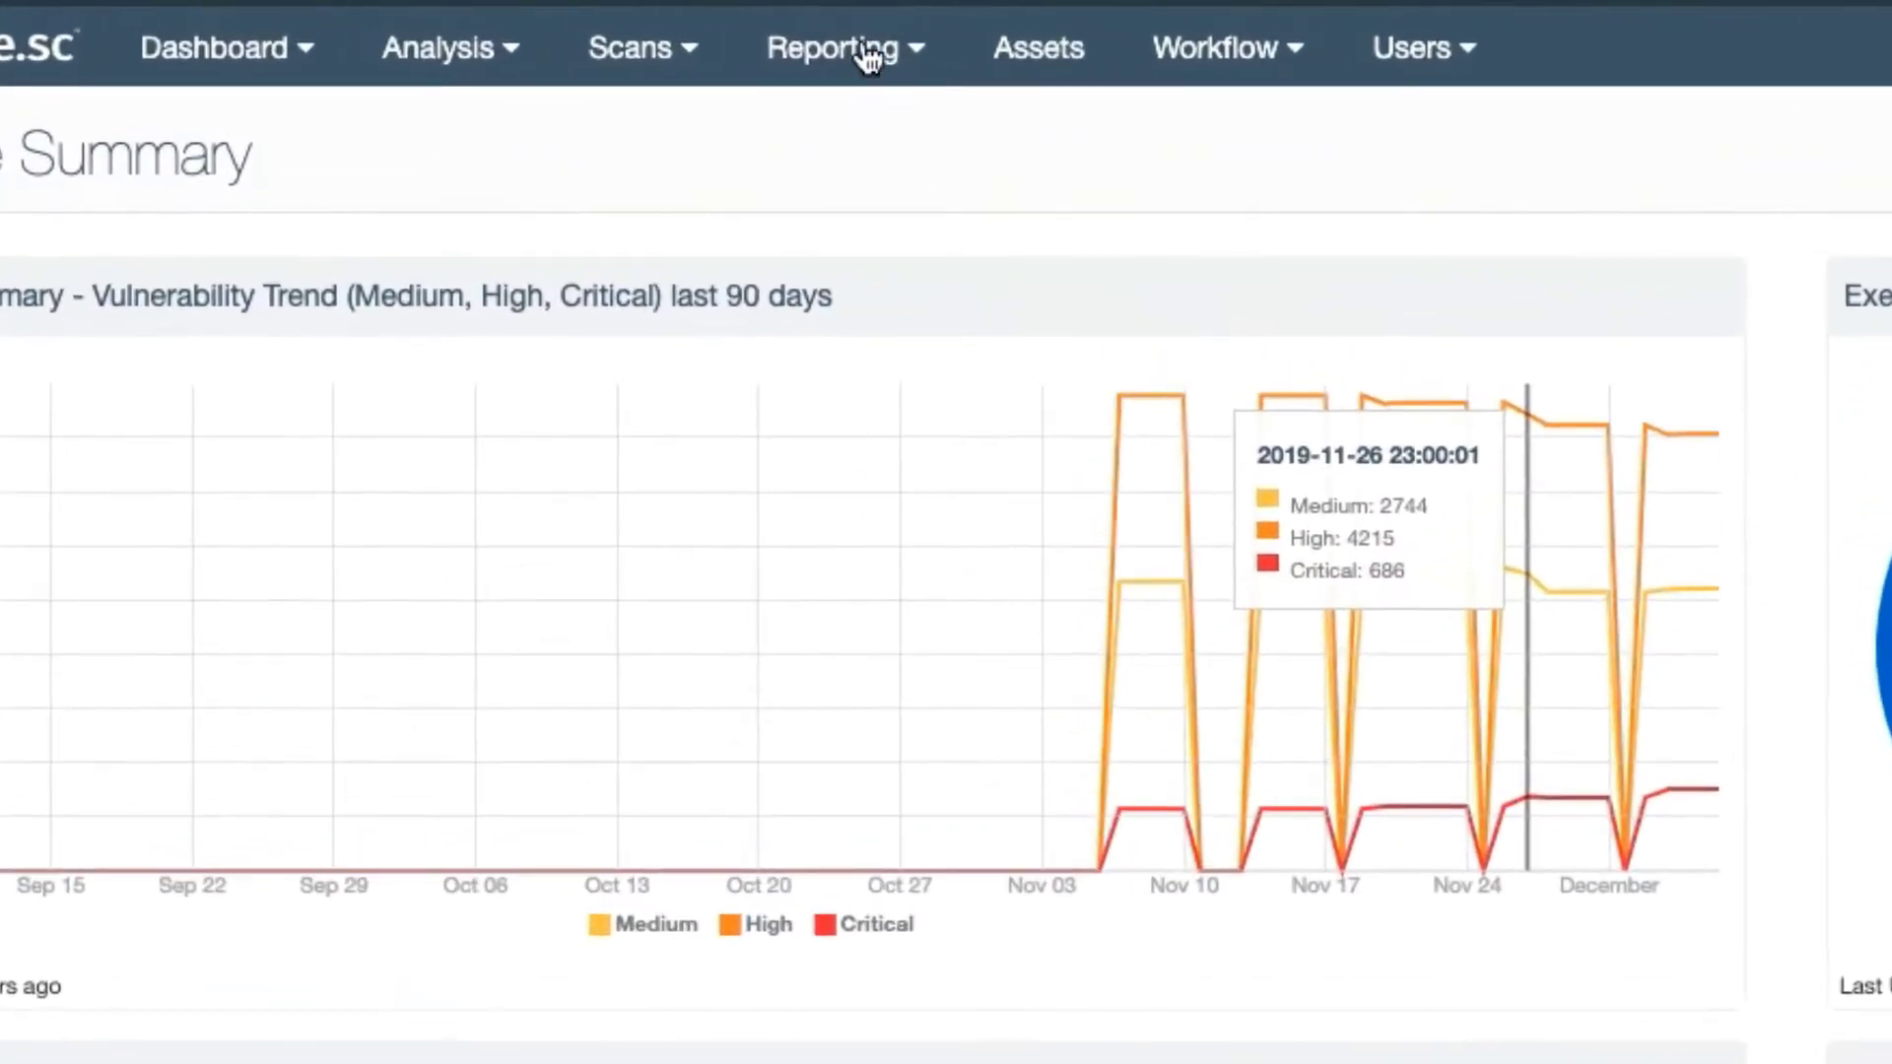
# - Start a new report from the Reports list under Reporting
pyautogui.click(871, 57)
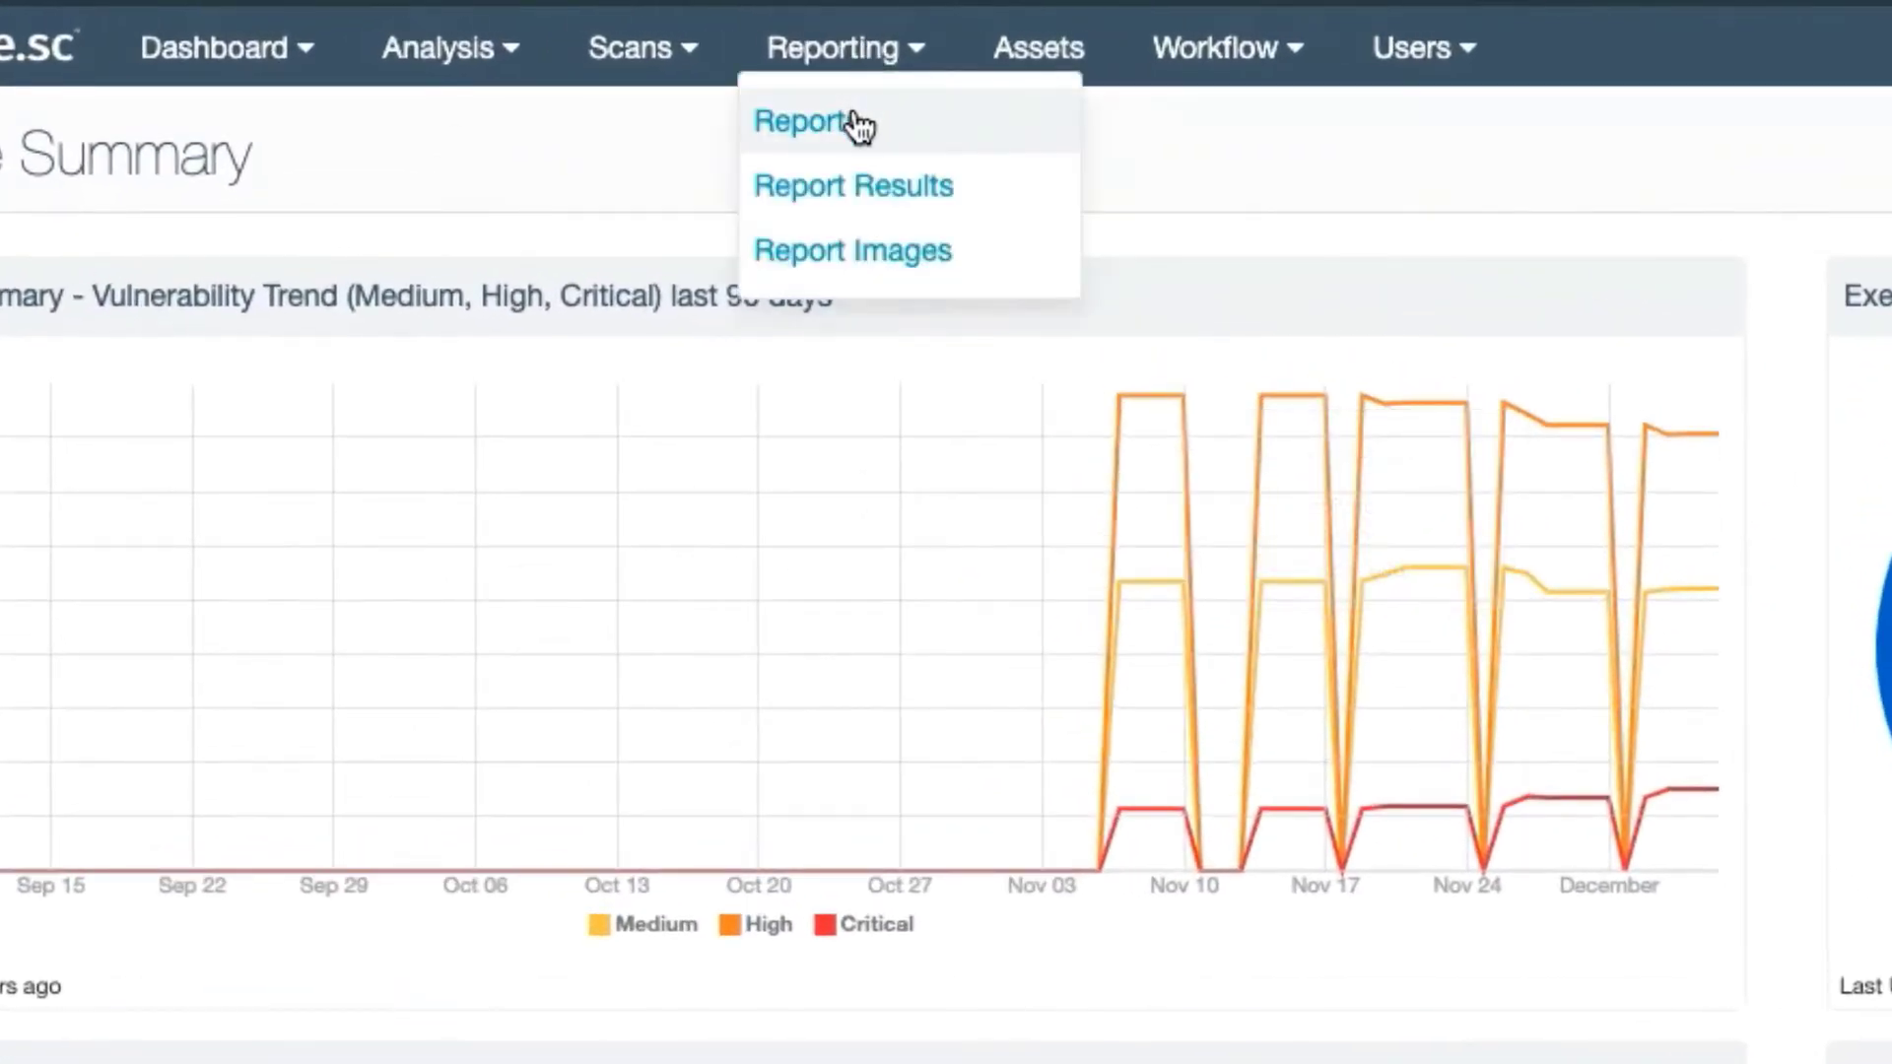
pyautogui.click(859, 125)
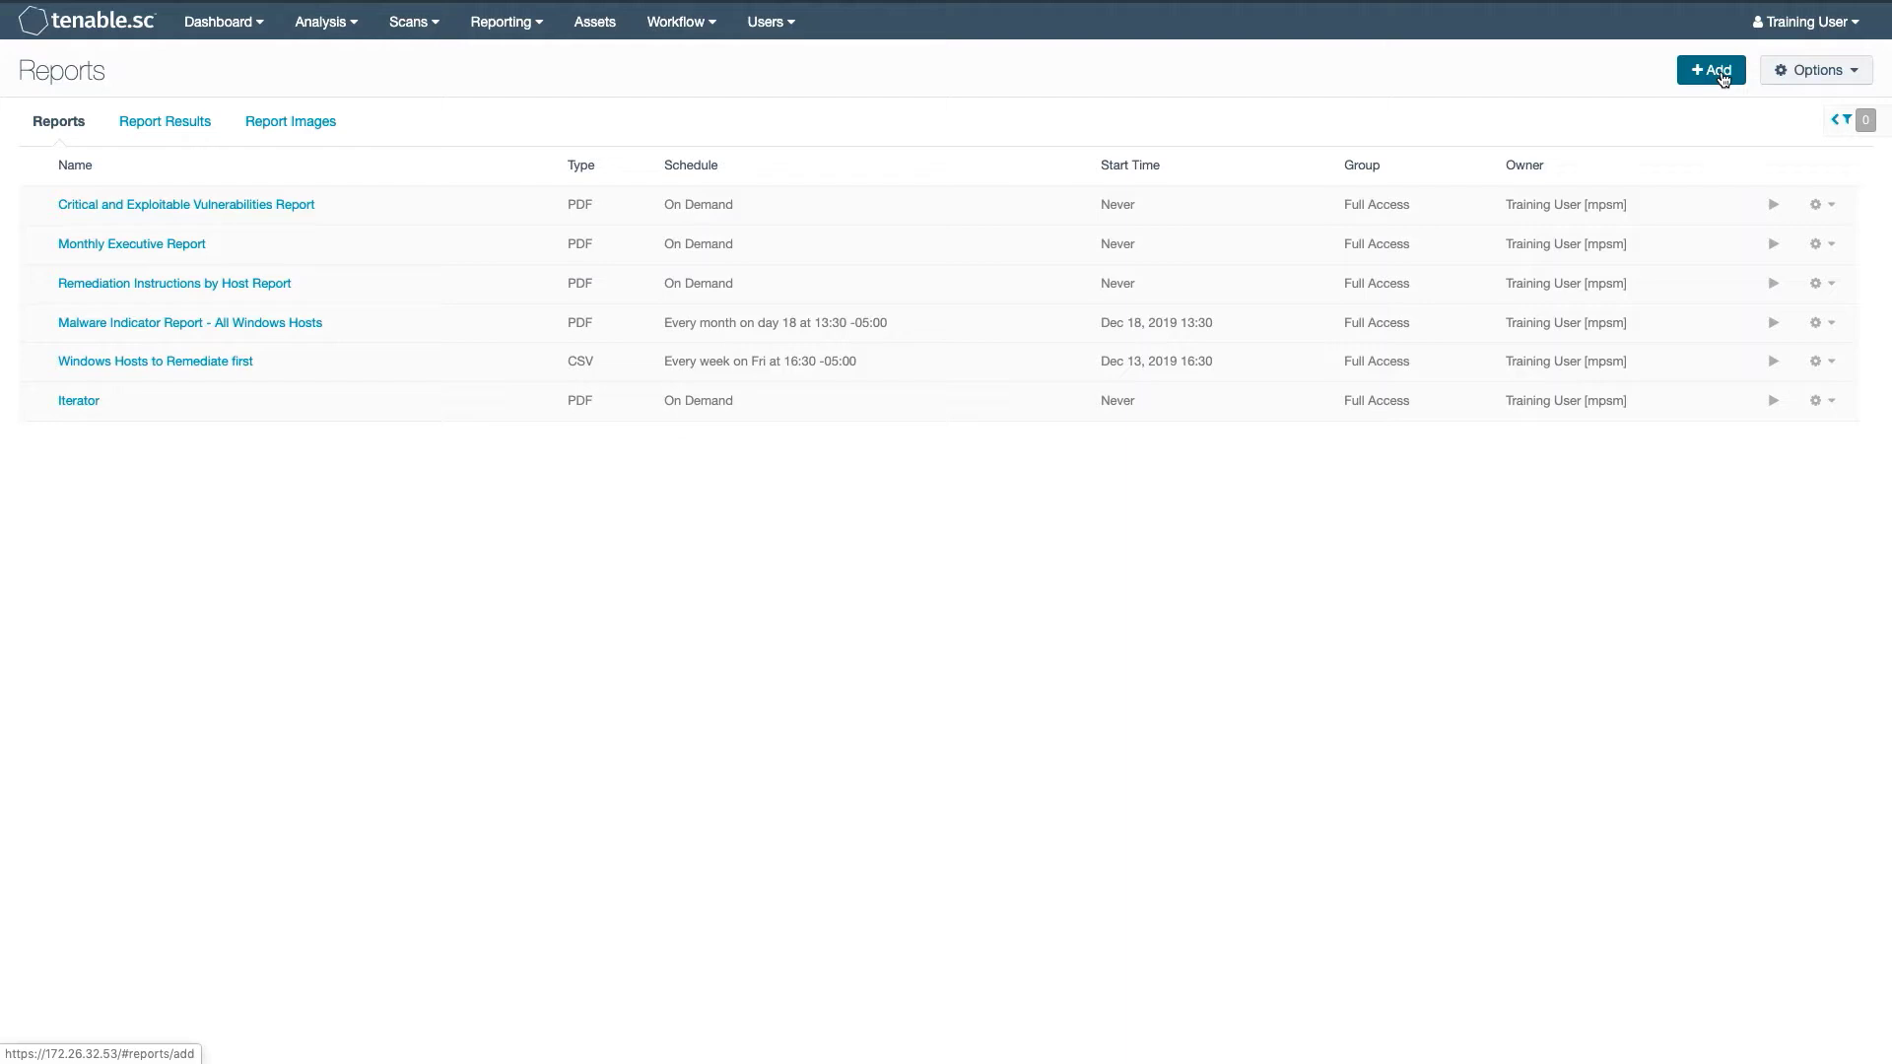
pyautogui.click(1722, 74)
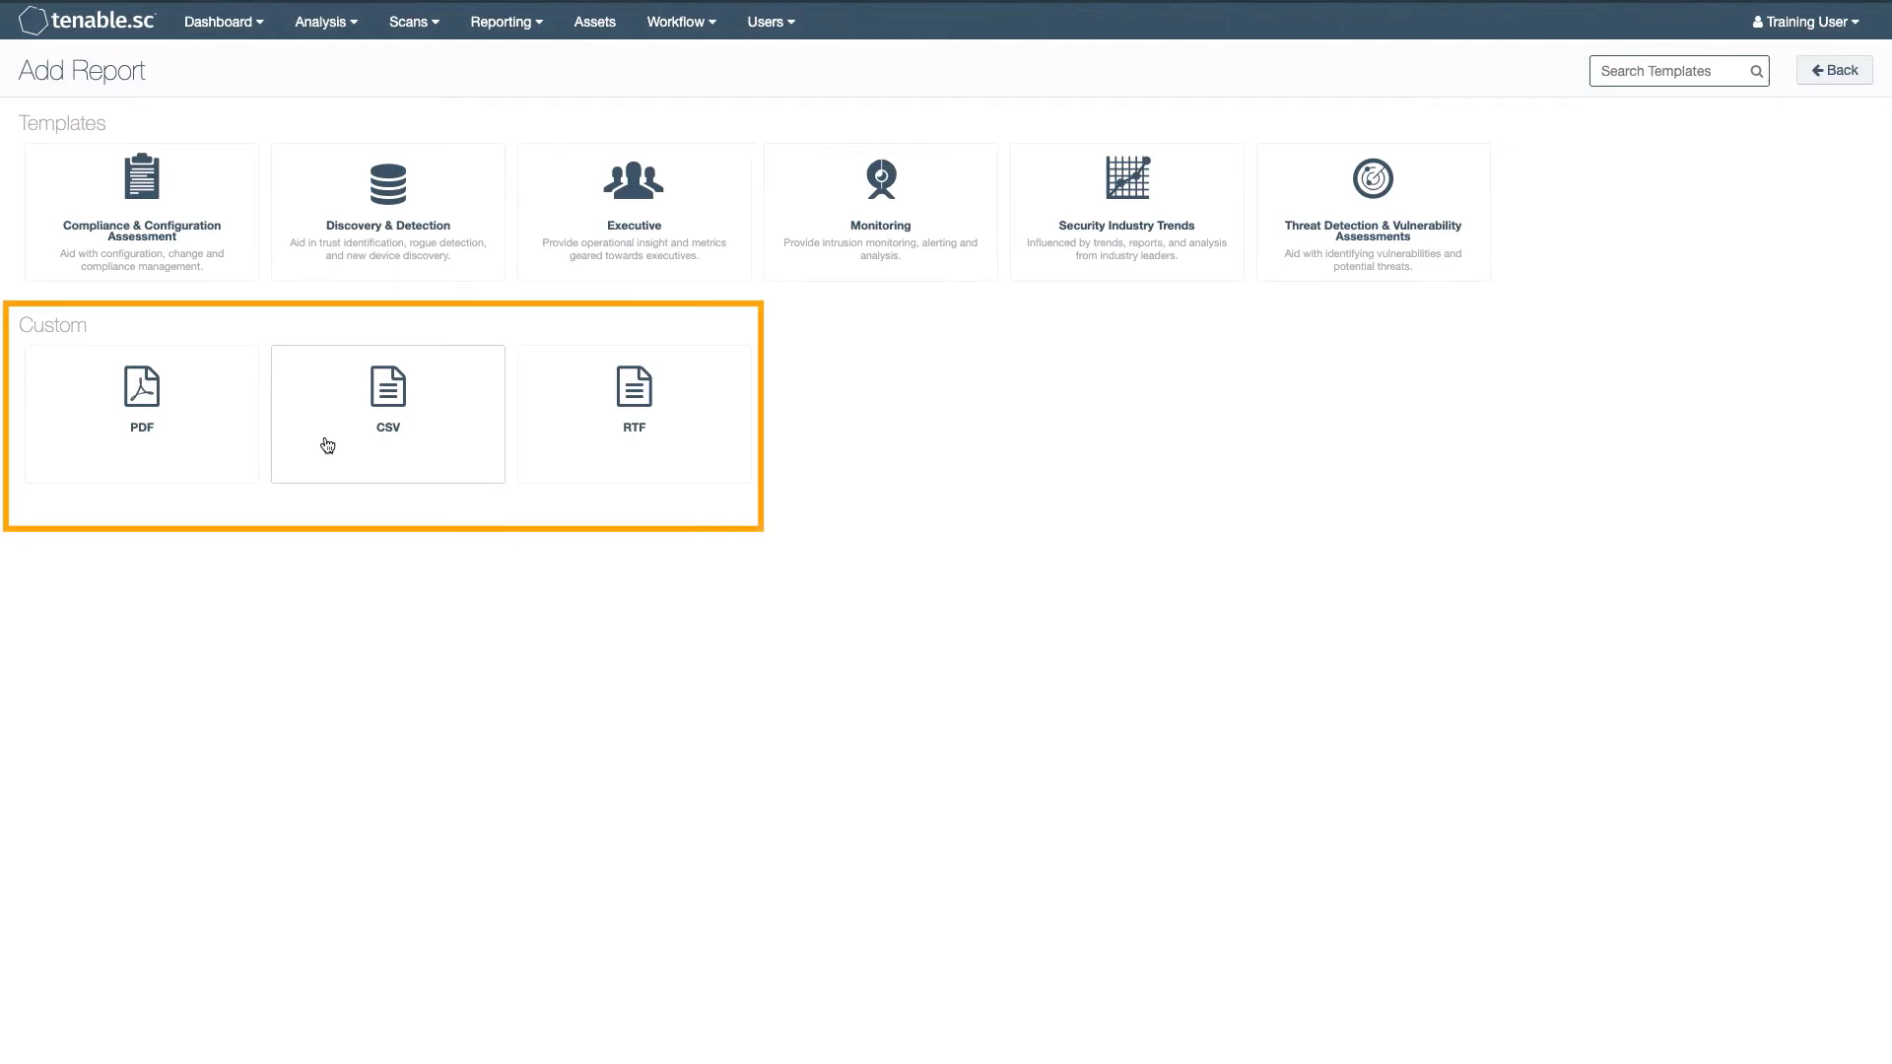
# - Create a custom CSV report running on demand with the IP Summary tool and saved query list
pyautogui.click(417, 451)
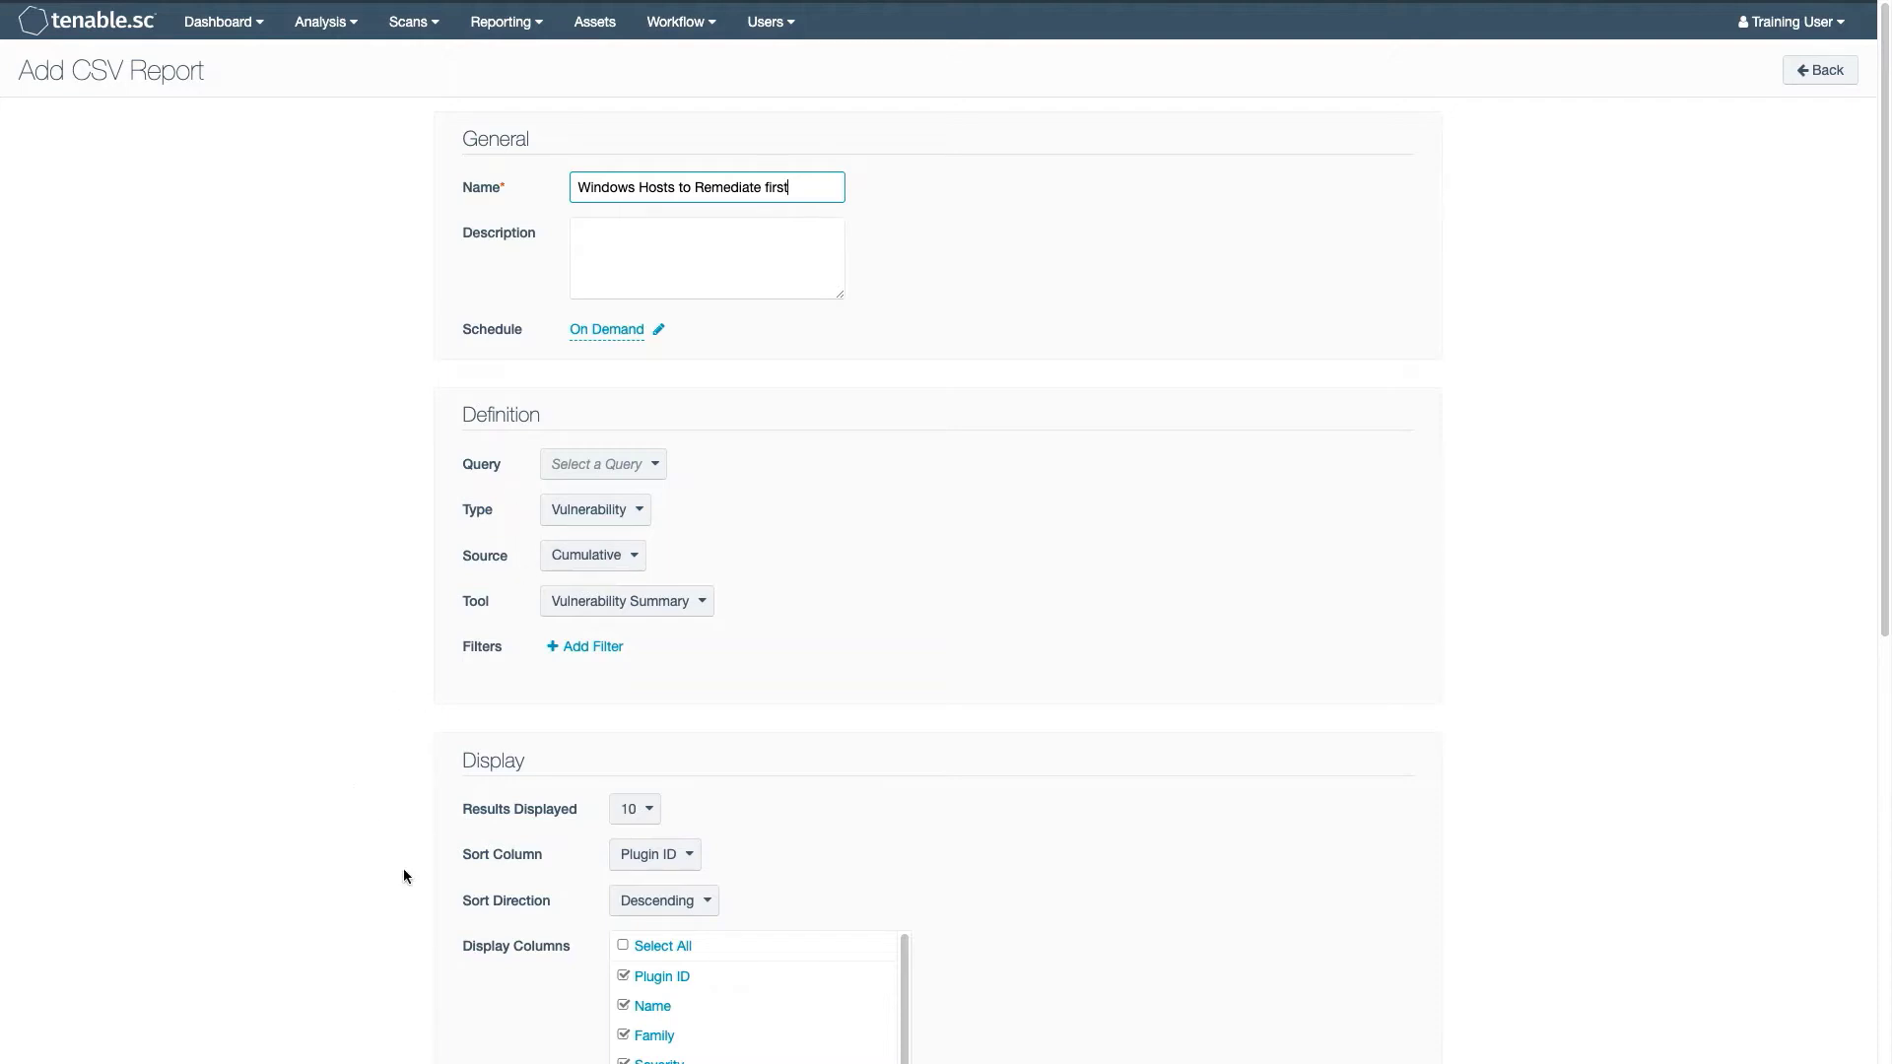
pyautogui.click(606, 329)
pyautogui.click(613, 403)
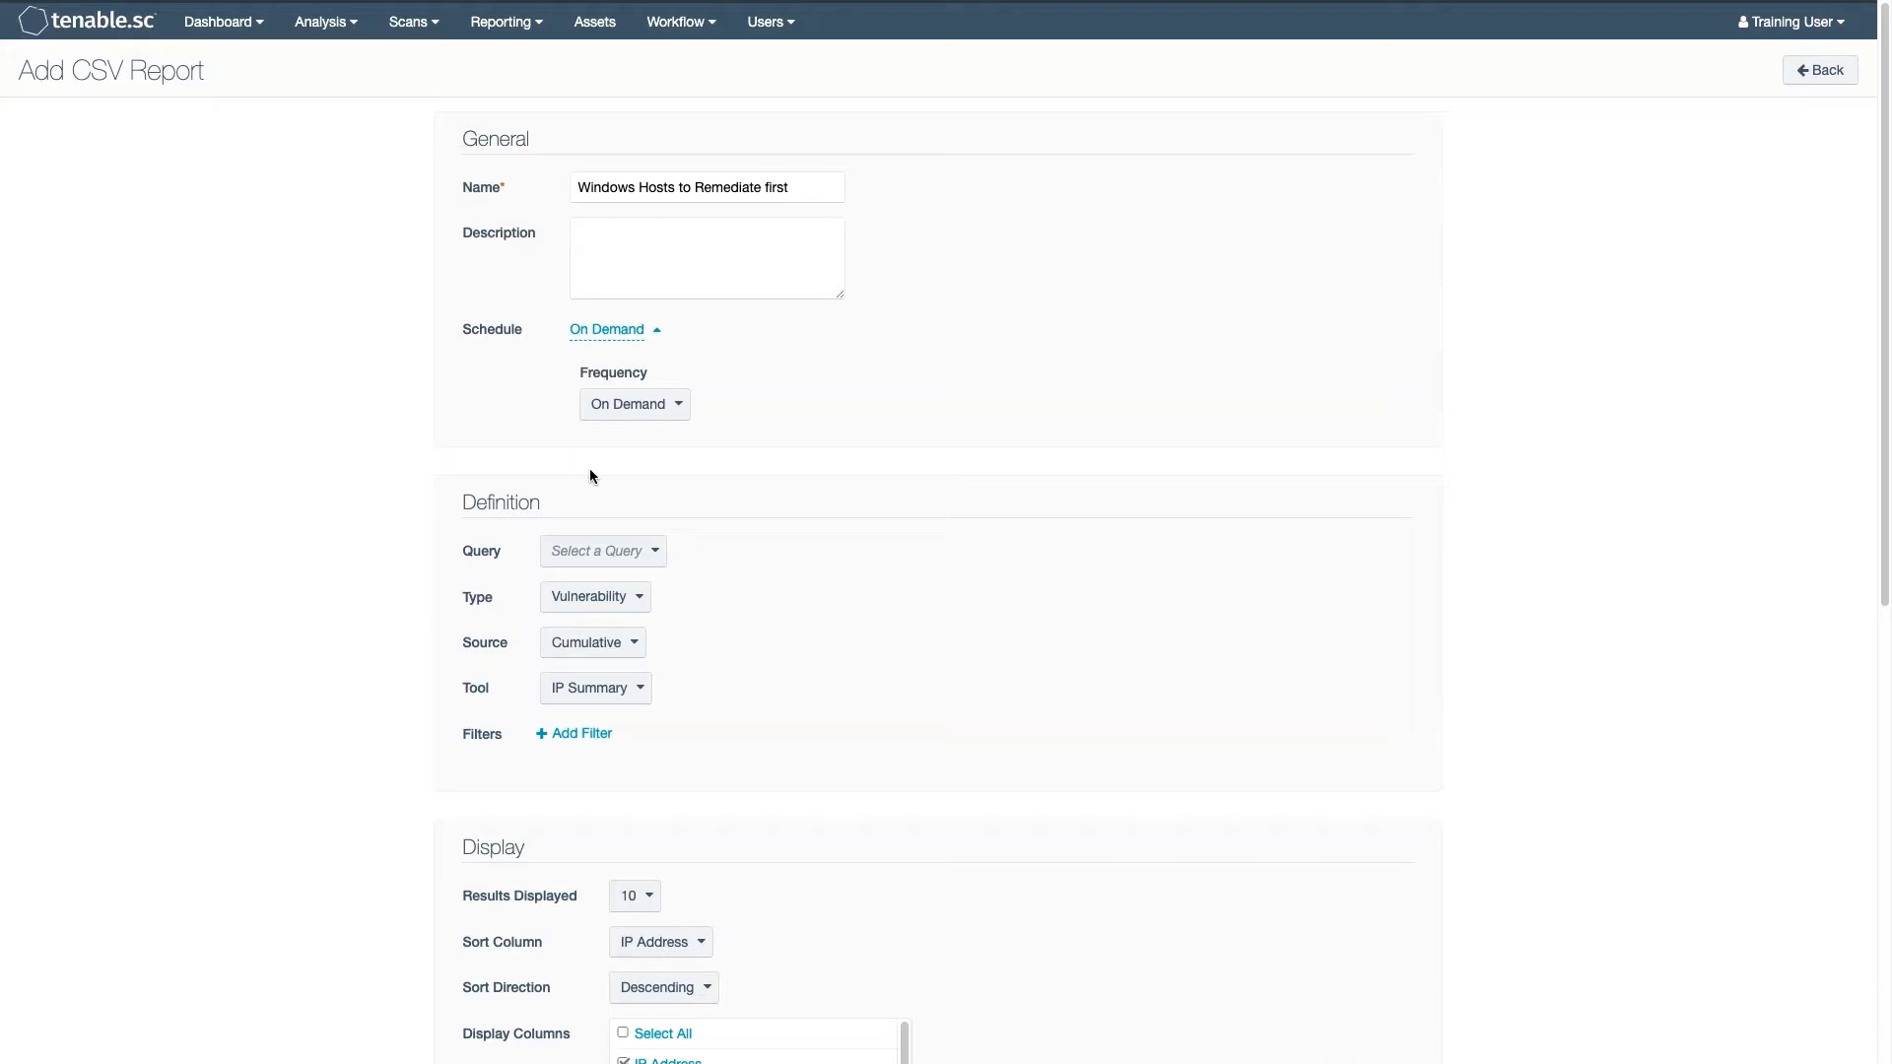
pyautogui.click(597, 549)
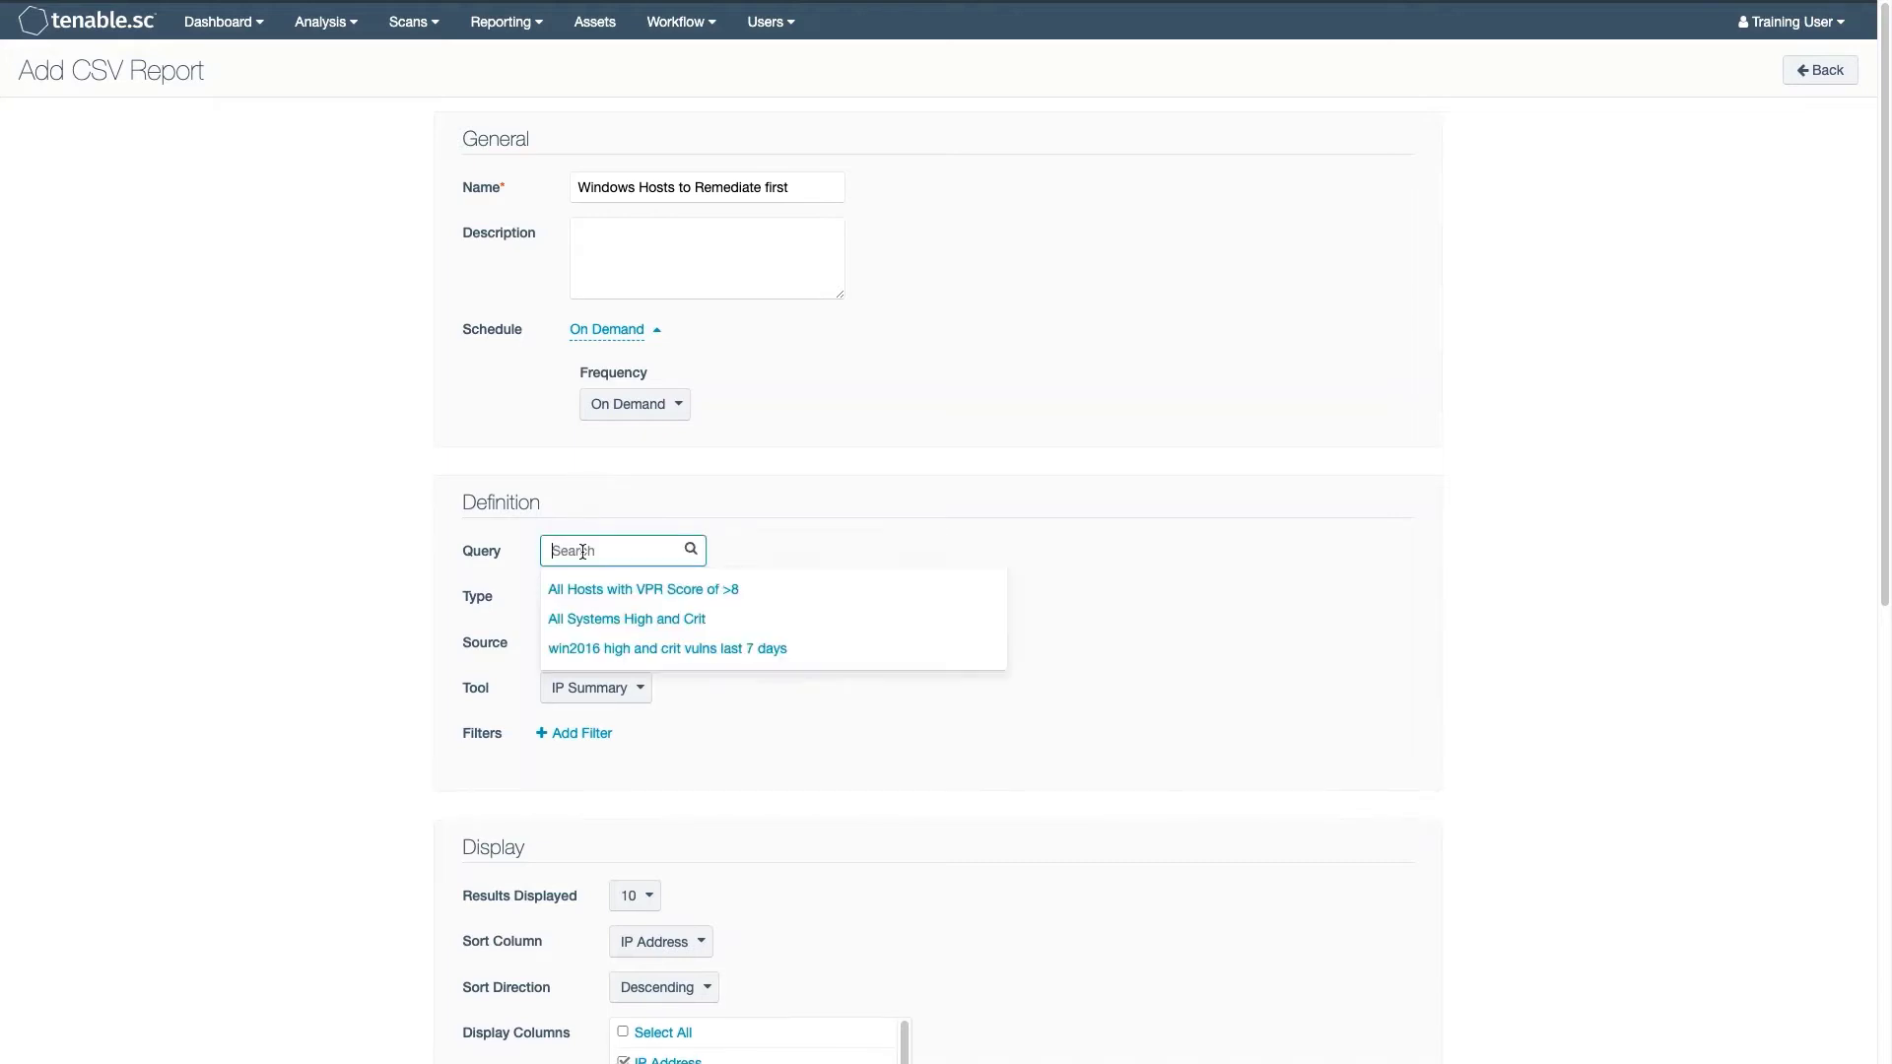
# - Base the report on the All Hosts with VPR Score of >8 query and add an Asset filter of All Windows Hosts
pyautogui.click(599, 591)
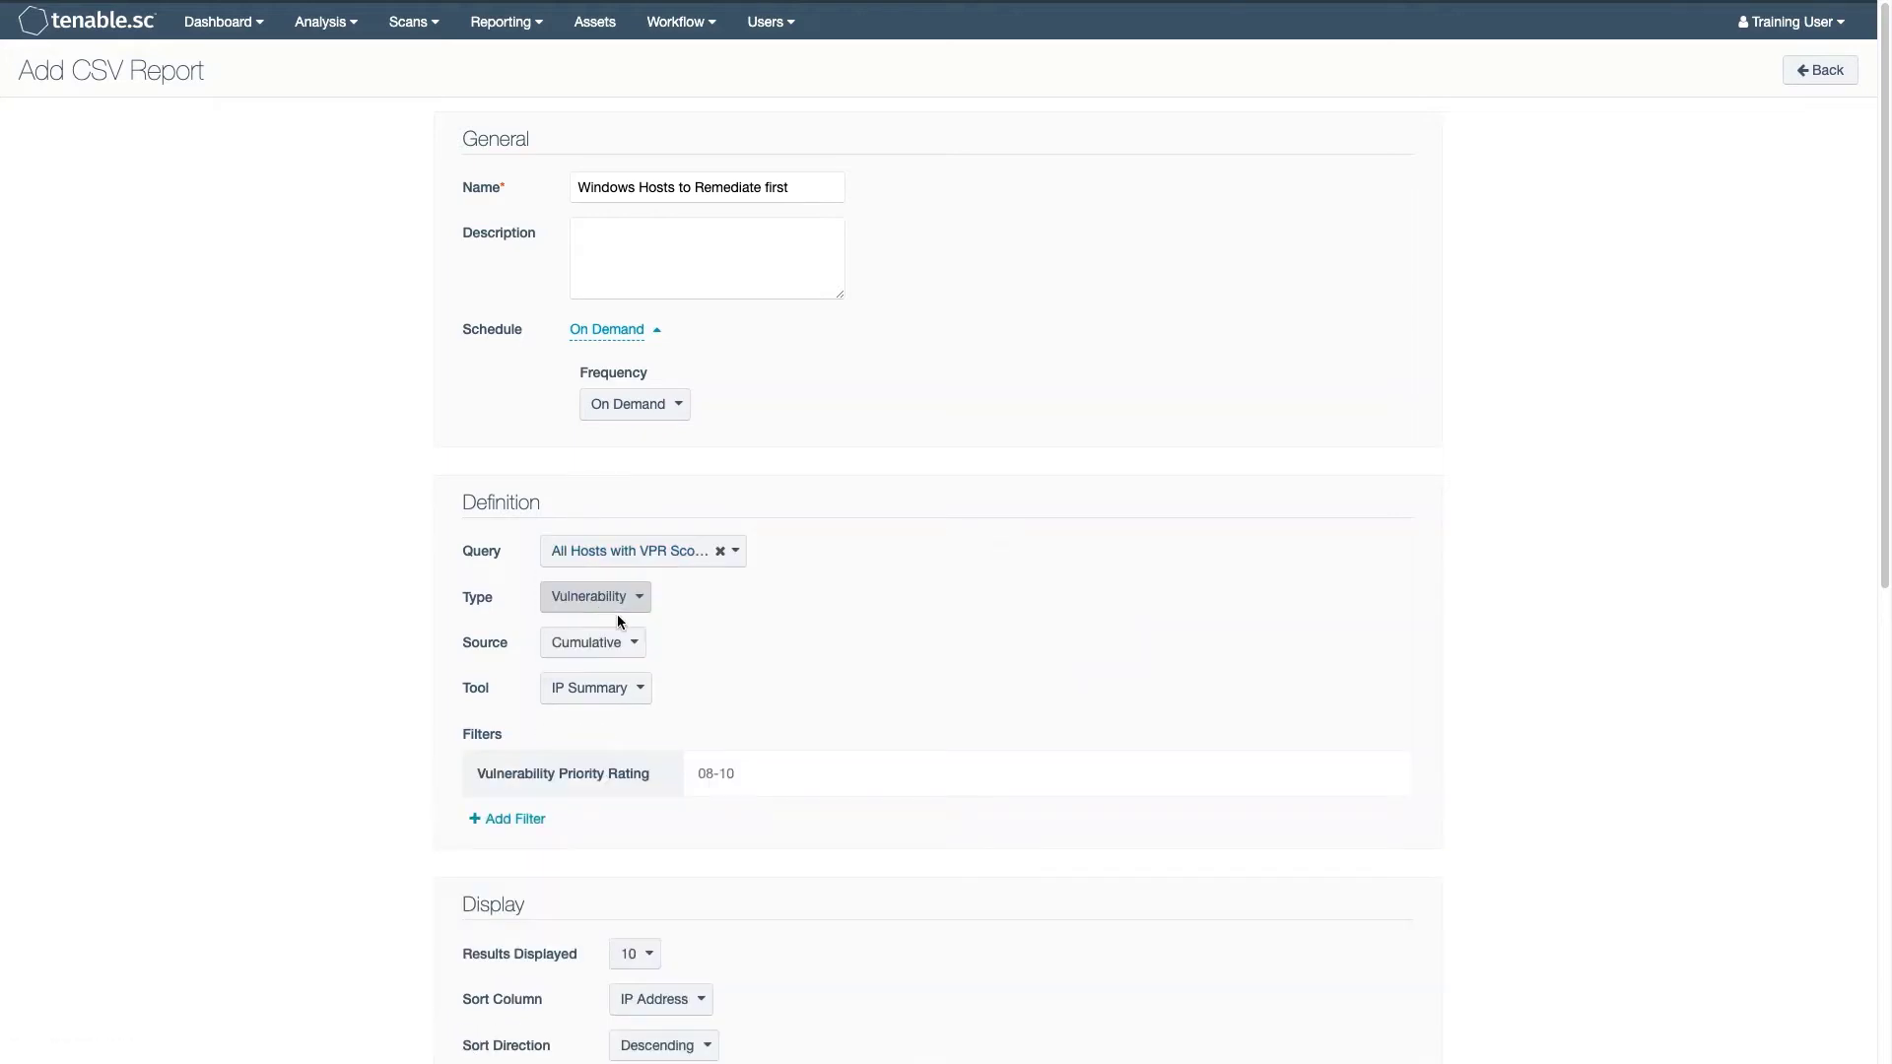
pyautogui.click(515, 820)
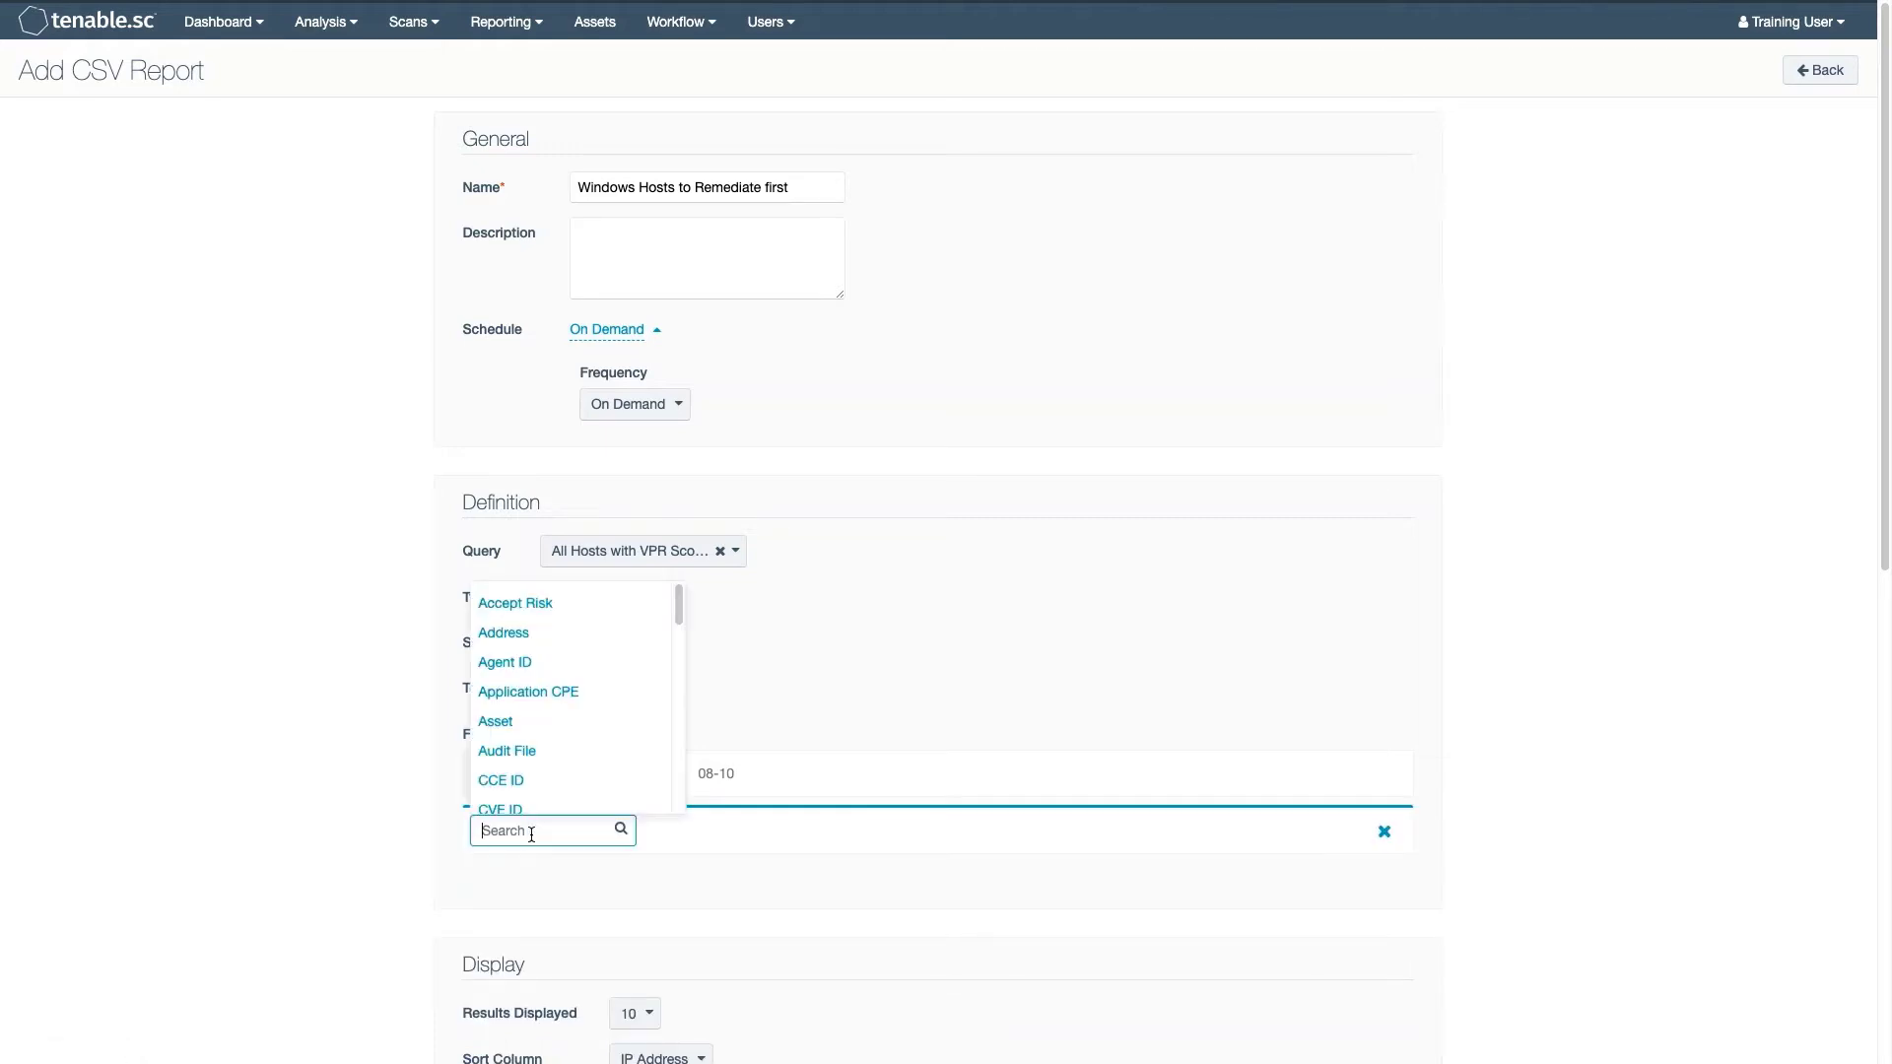
pyautogui.write('ass')
pyautogui.click(504, 803)
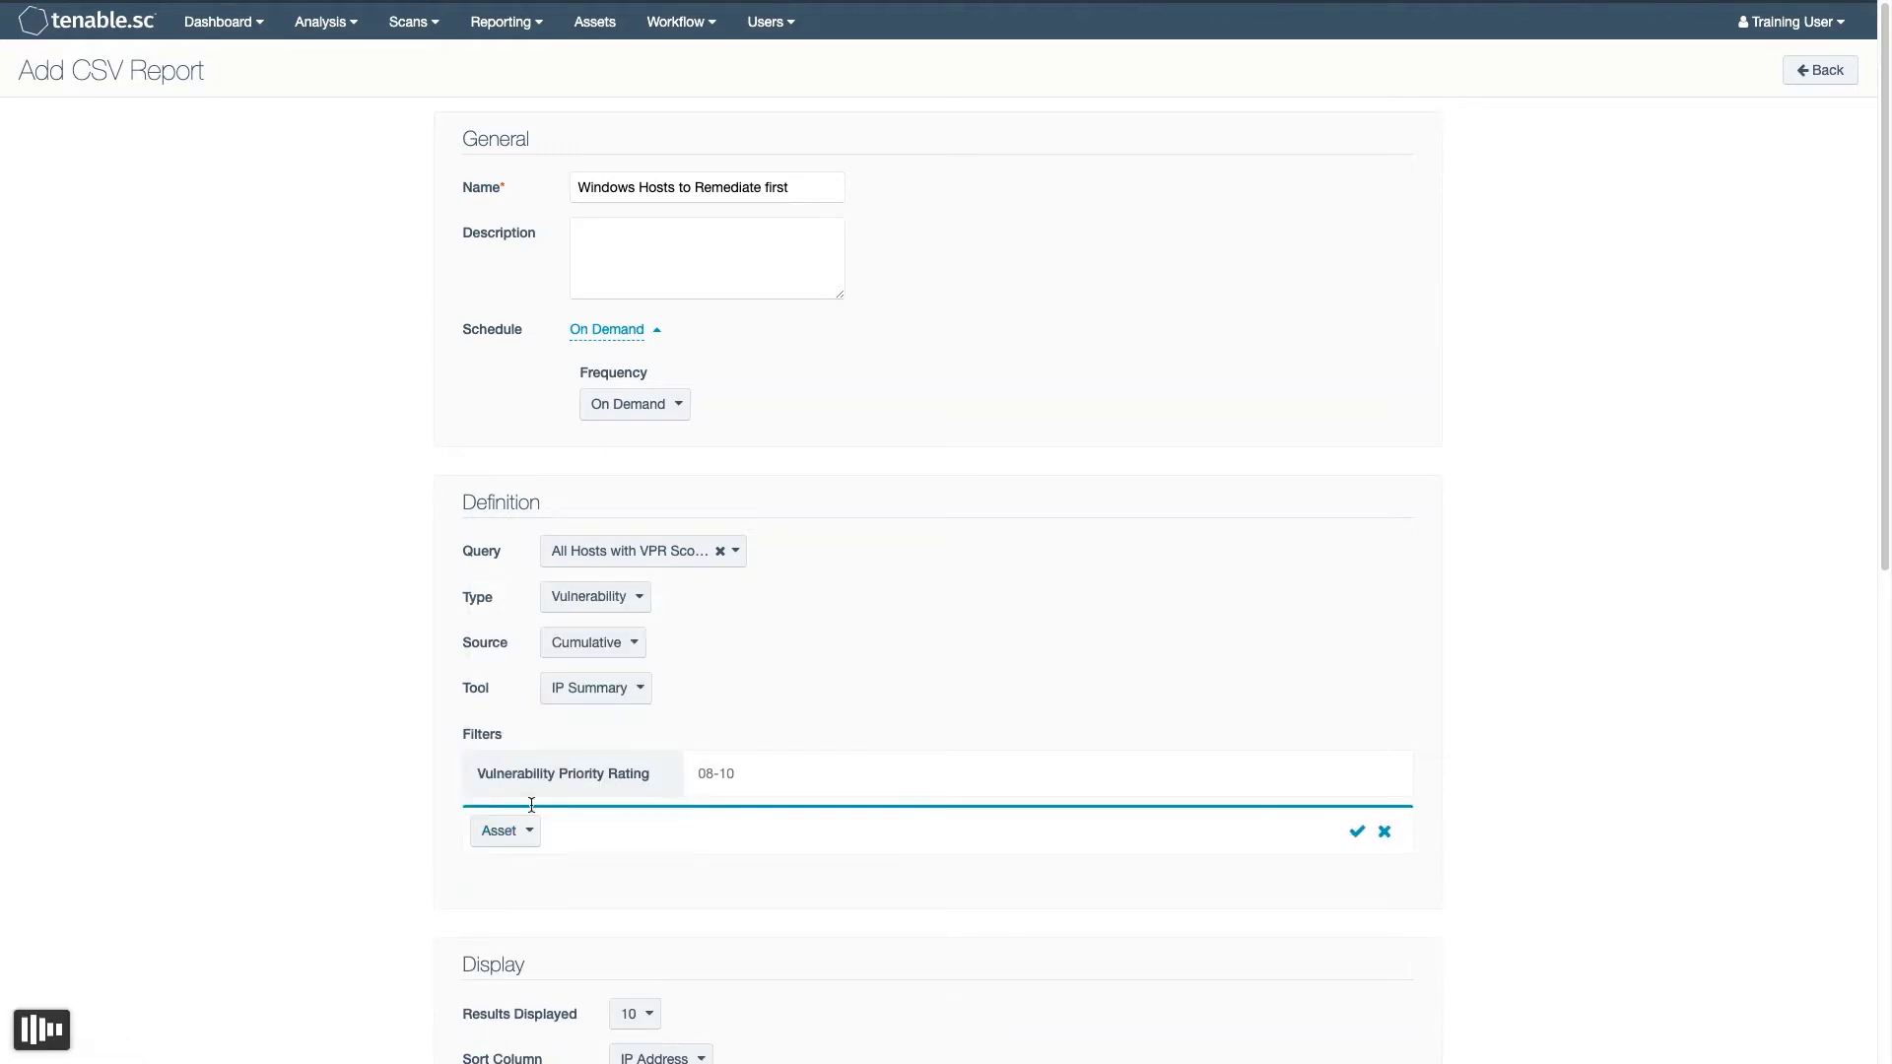
pyautogui.click(625, 880)
pyautogui.write('win')
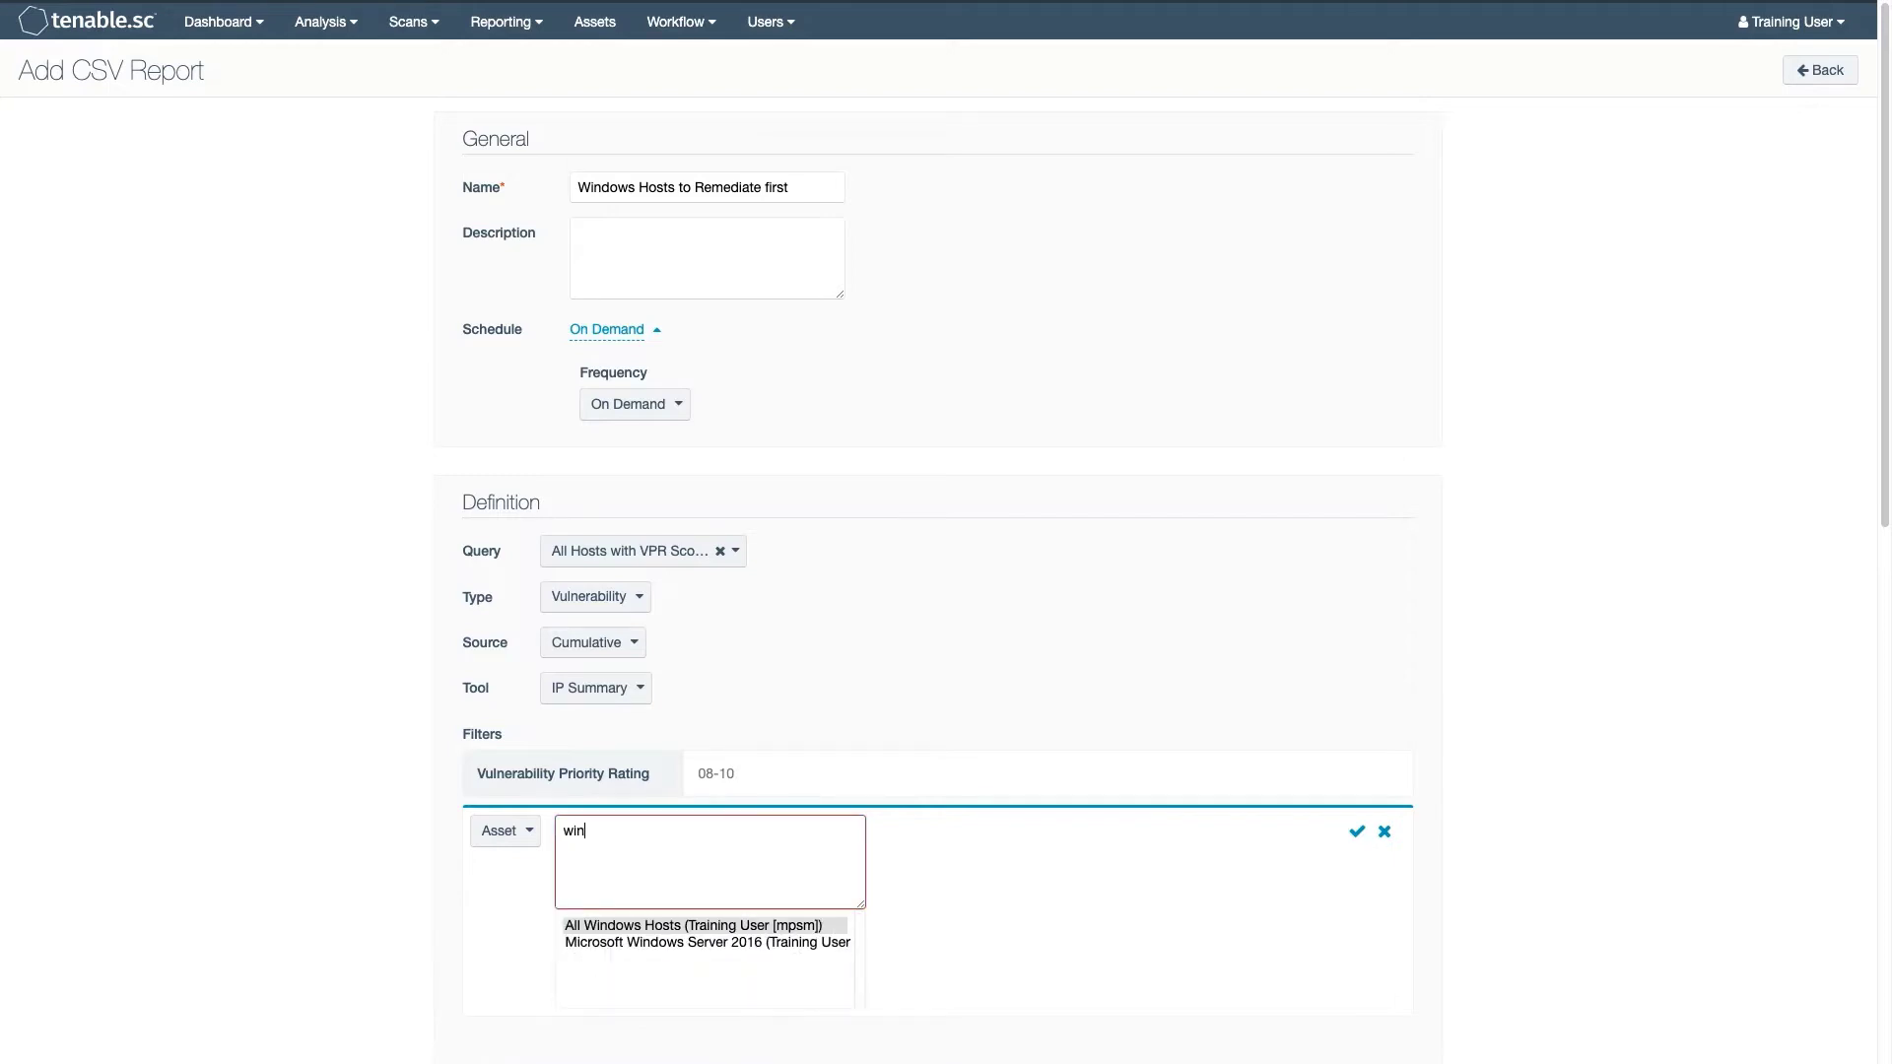
pyautogui.click(650, 926)
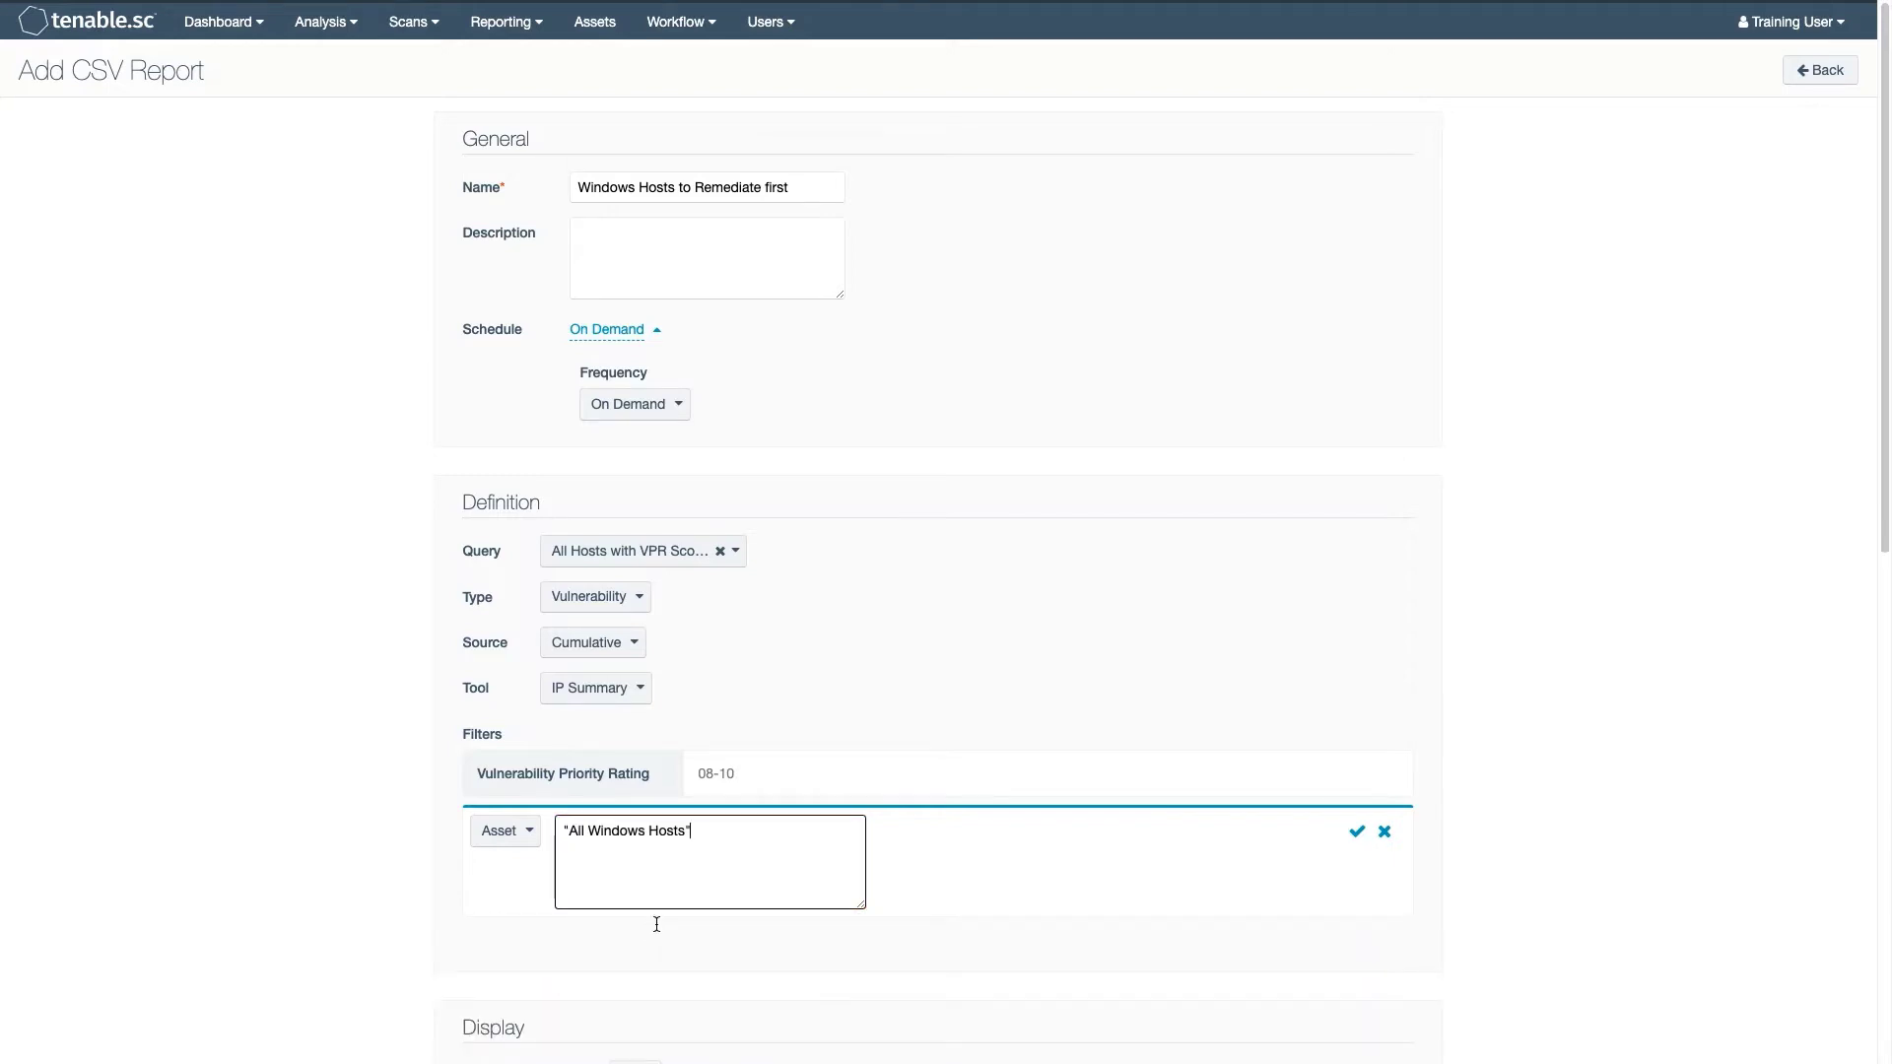
pyautogui.click(1357, 831)
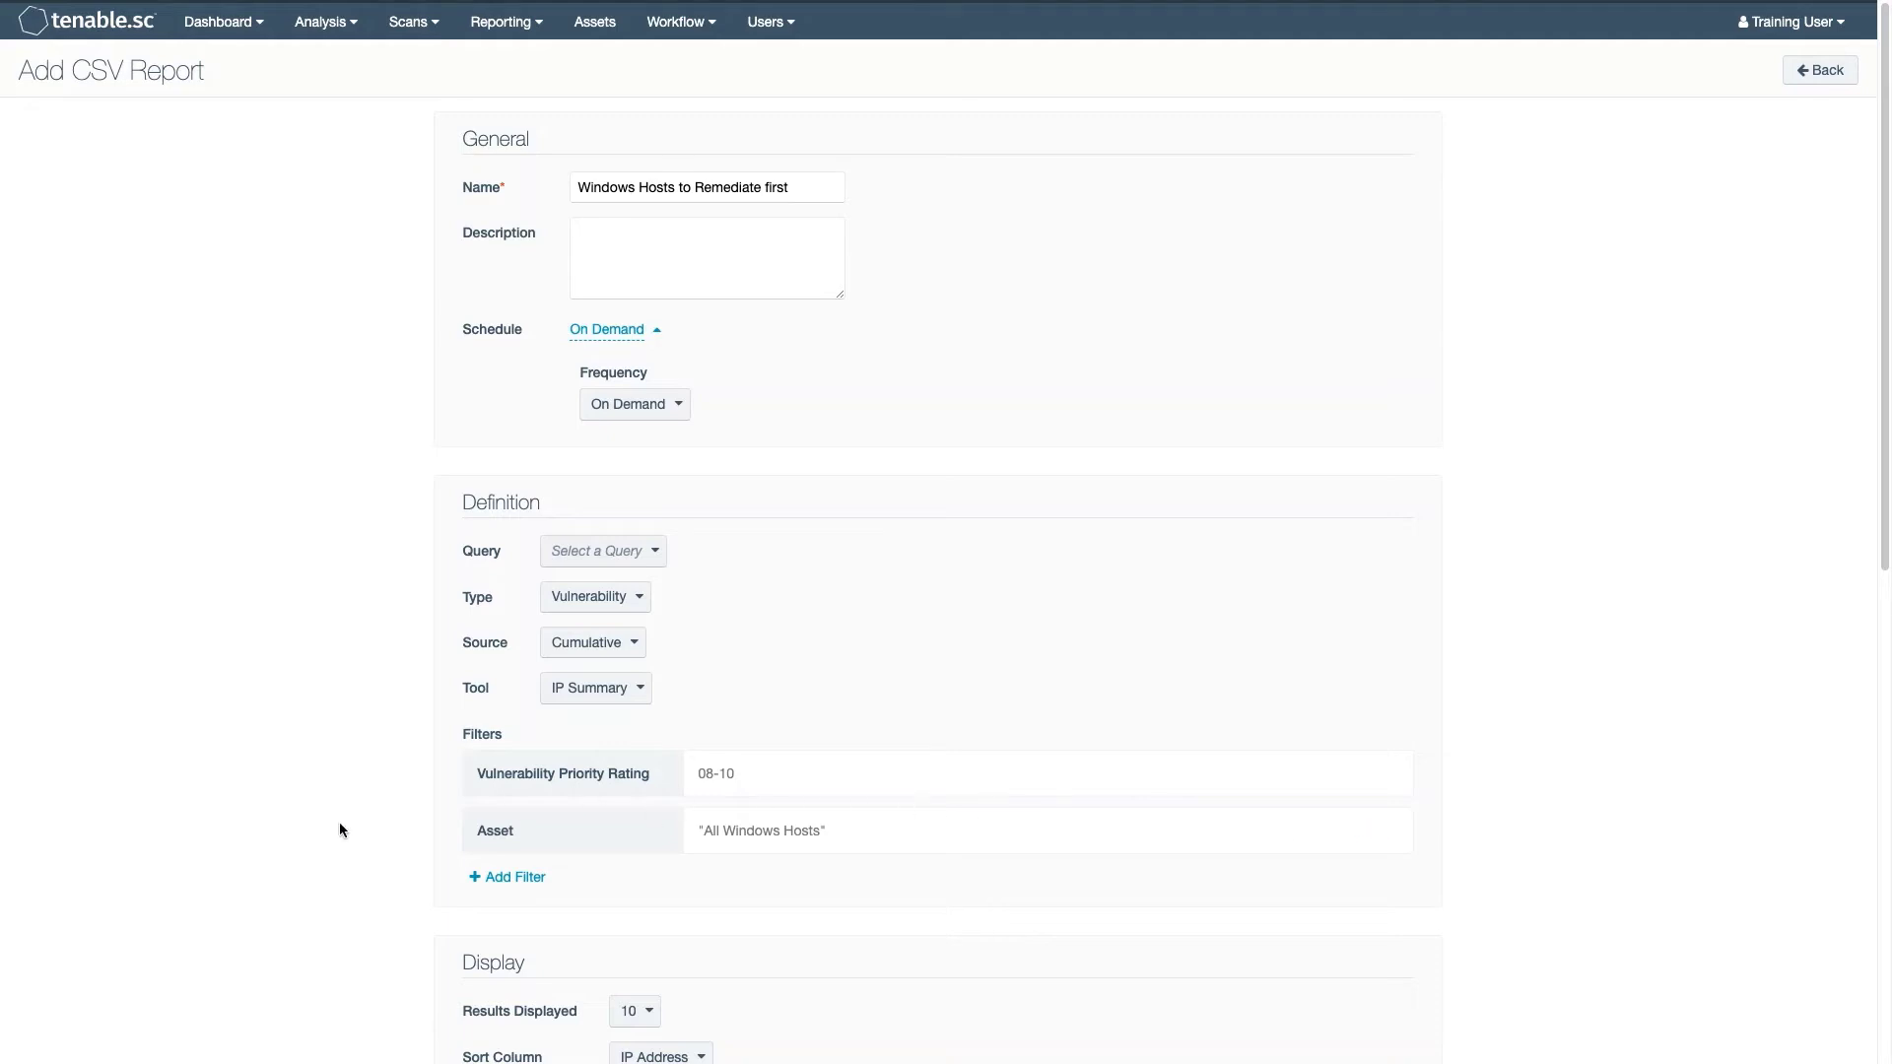
pyautogui.scroll(-8, 303, 826)
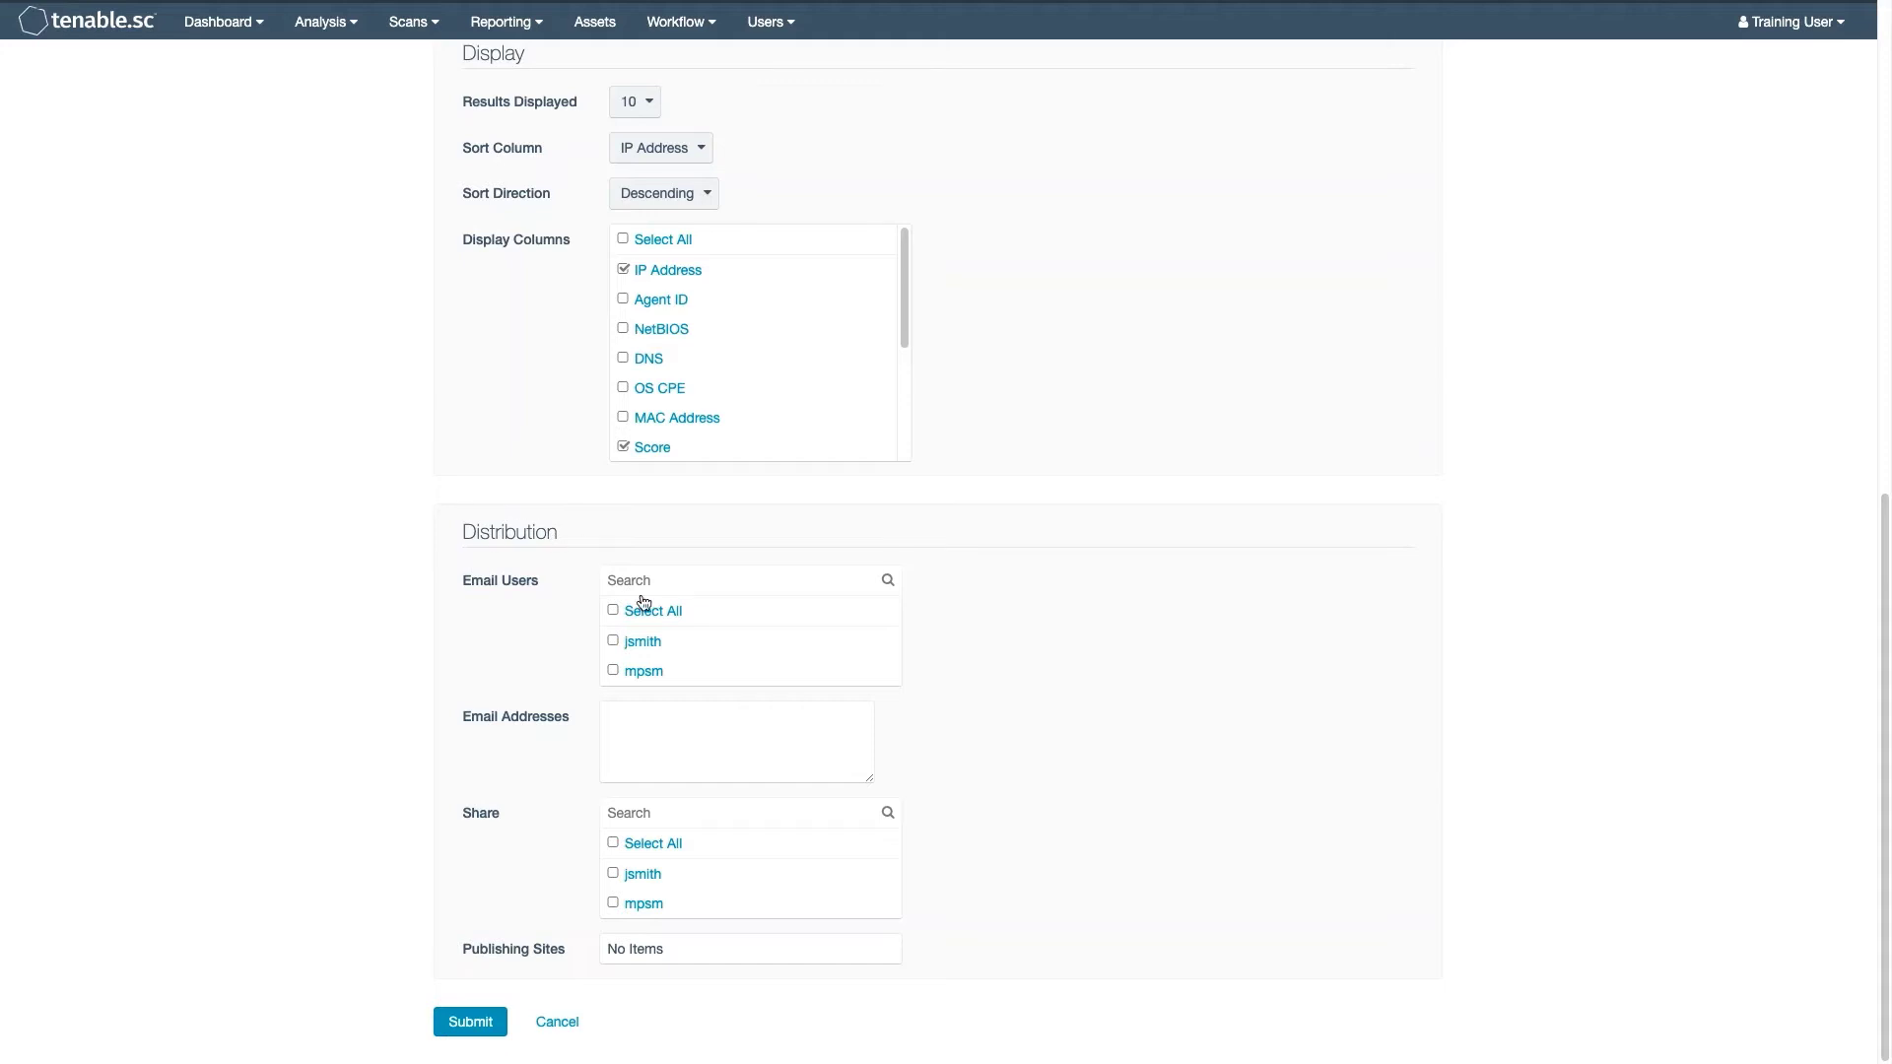
# - Email the report to user jsmith and submit the new CSV report
pyautogui.click(613, 641)
pyautogui.click(471, 1022)
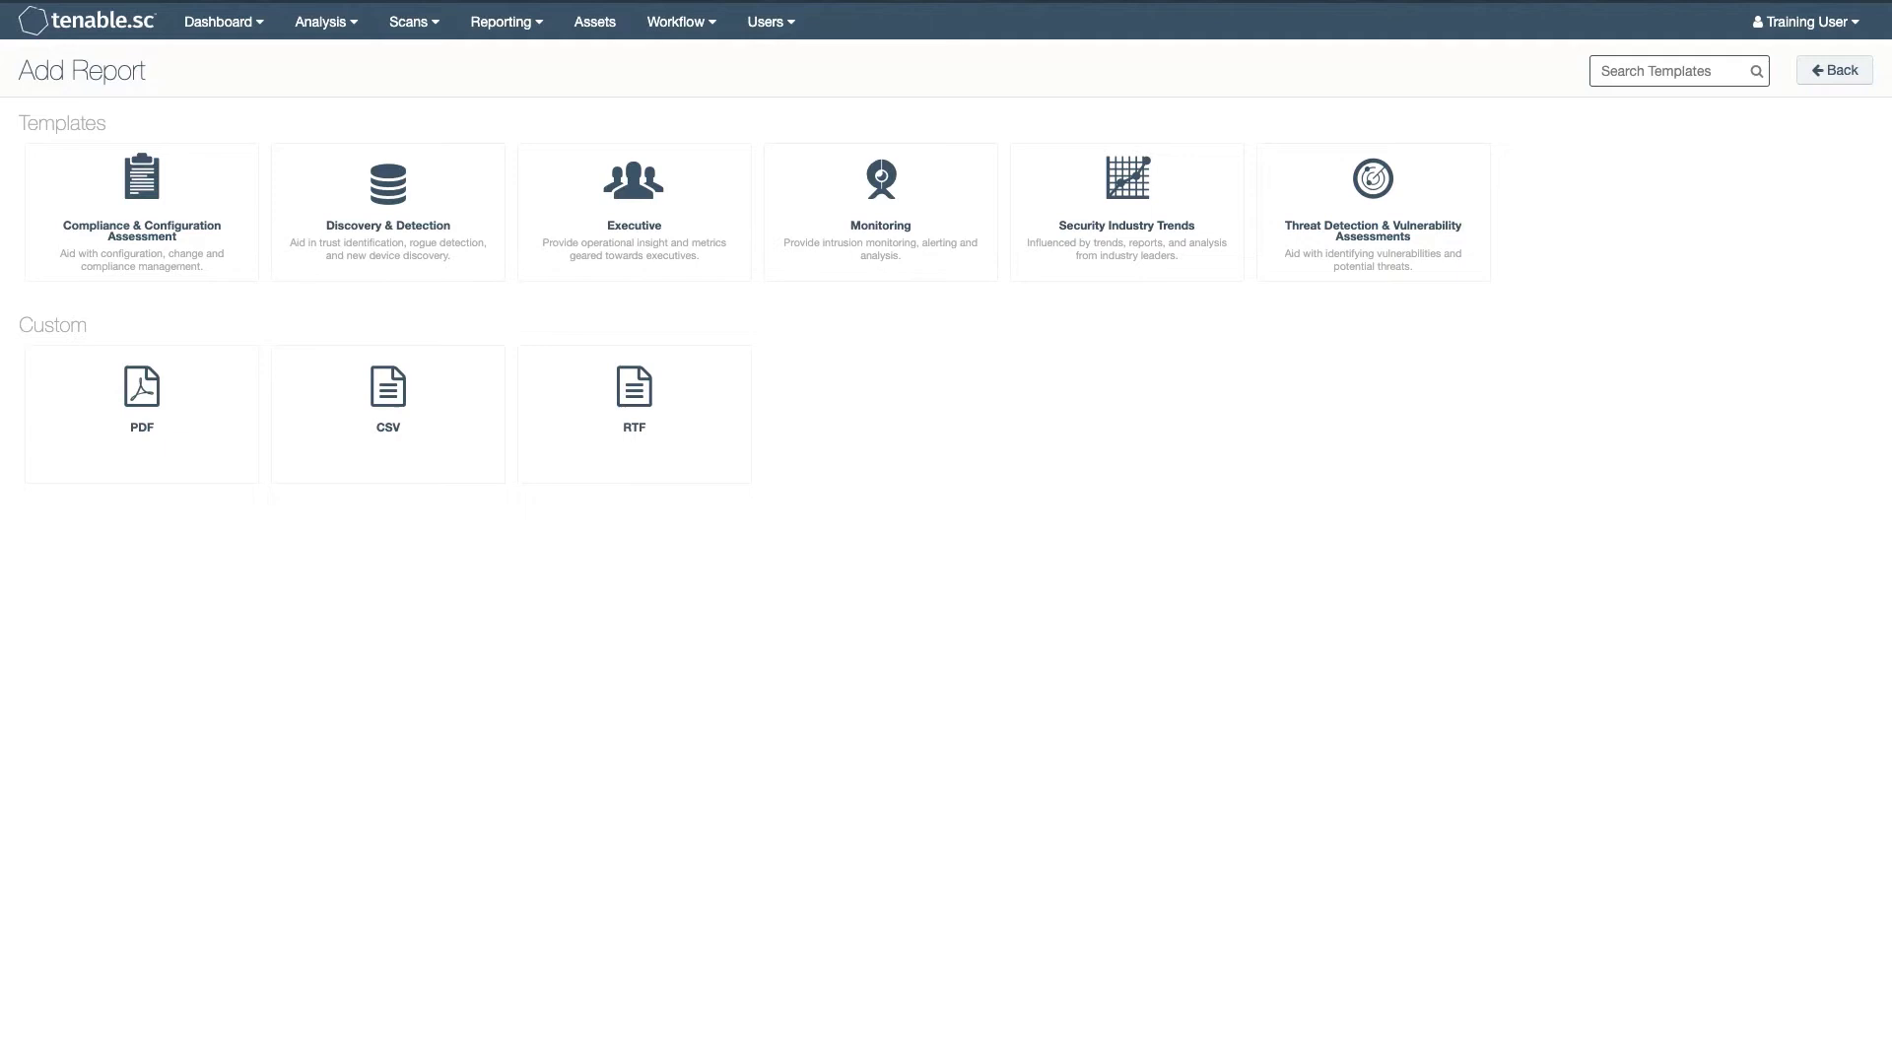
# - Create a custom PDF report and add a chapter named Chapter 1 to its definition
pyautogui.click(180, 430)
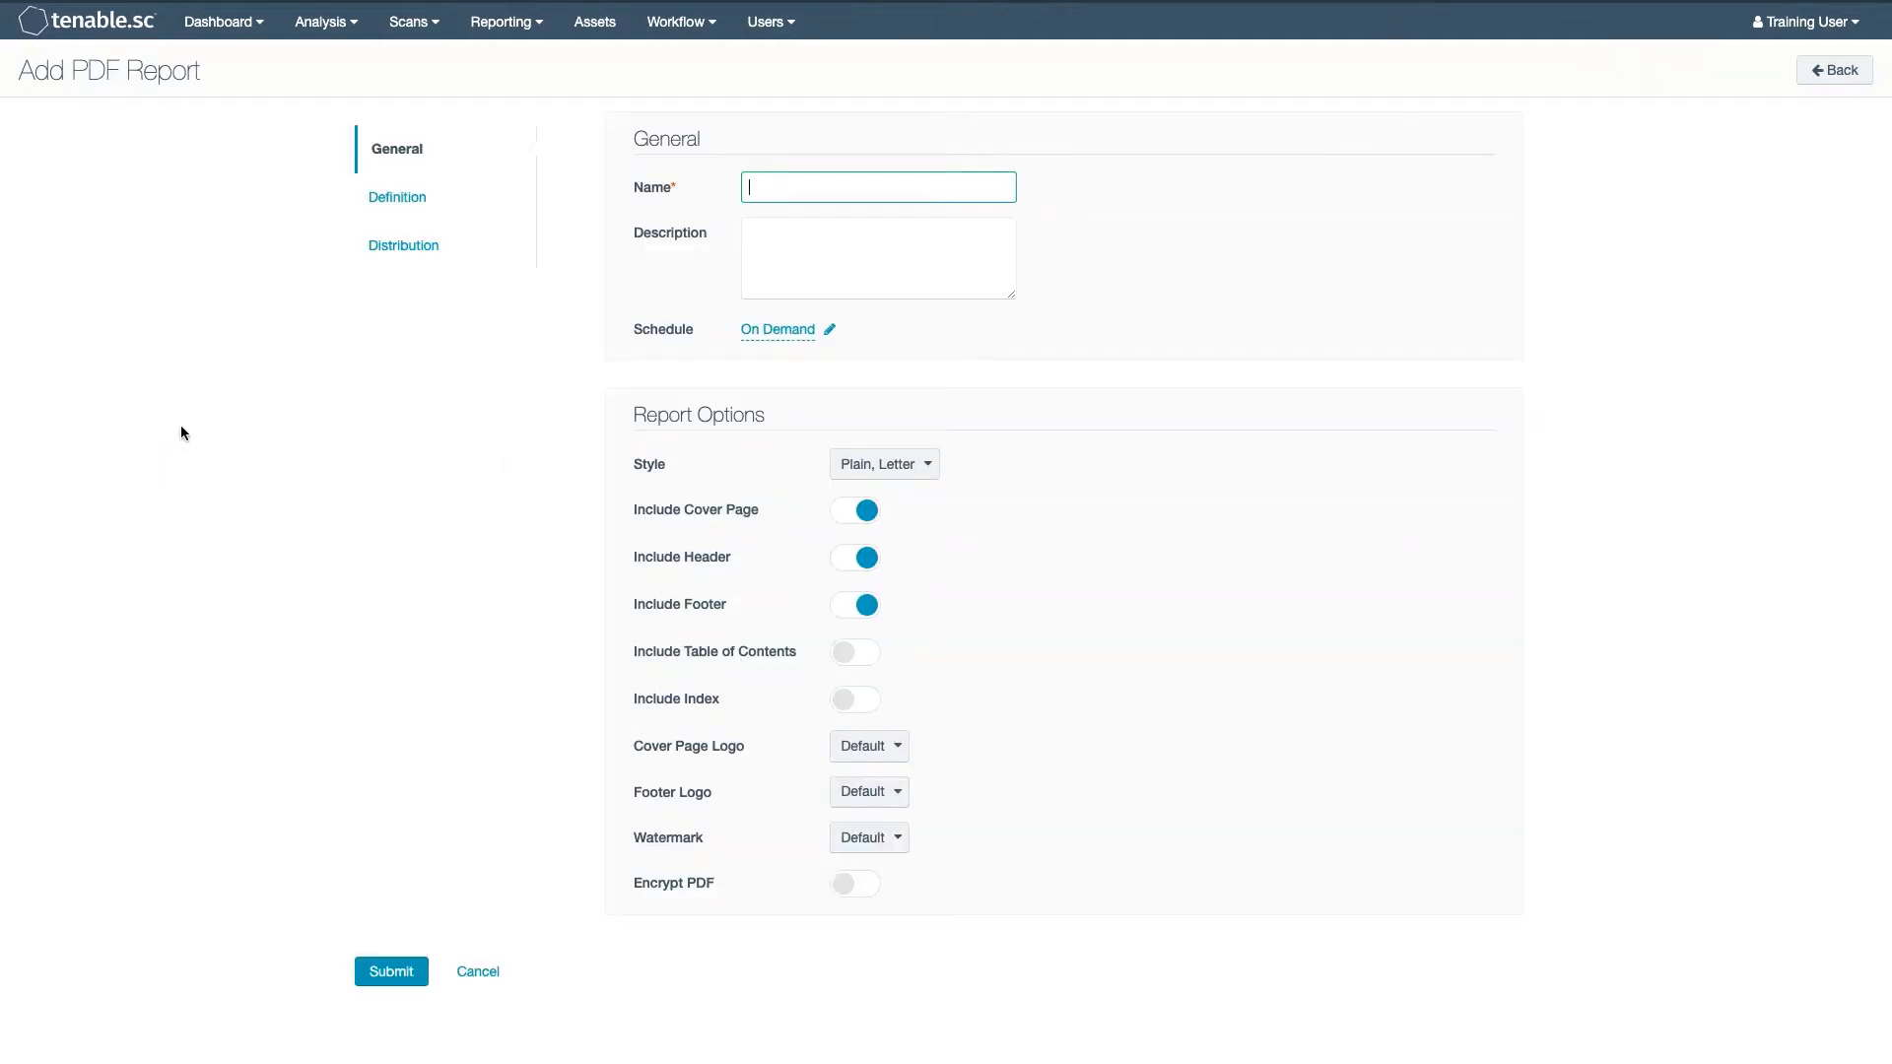
pyautogui.click(397, 197)
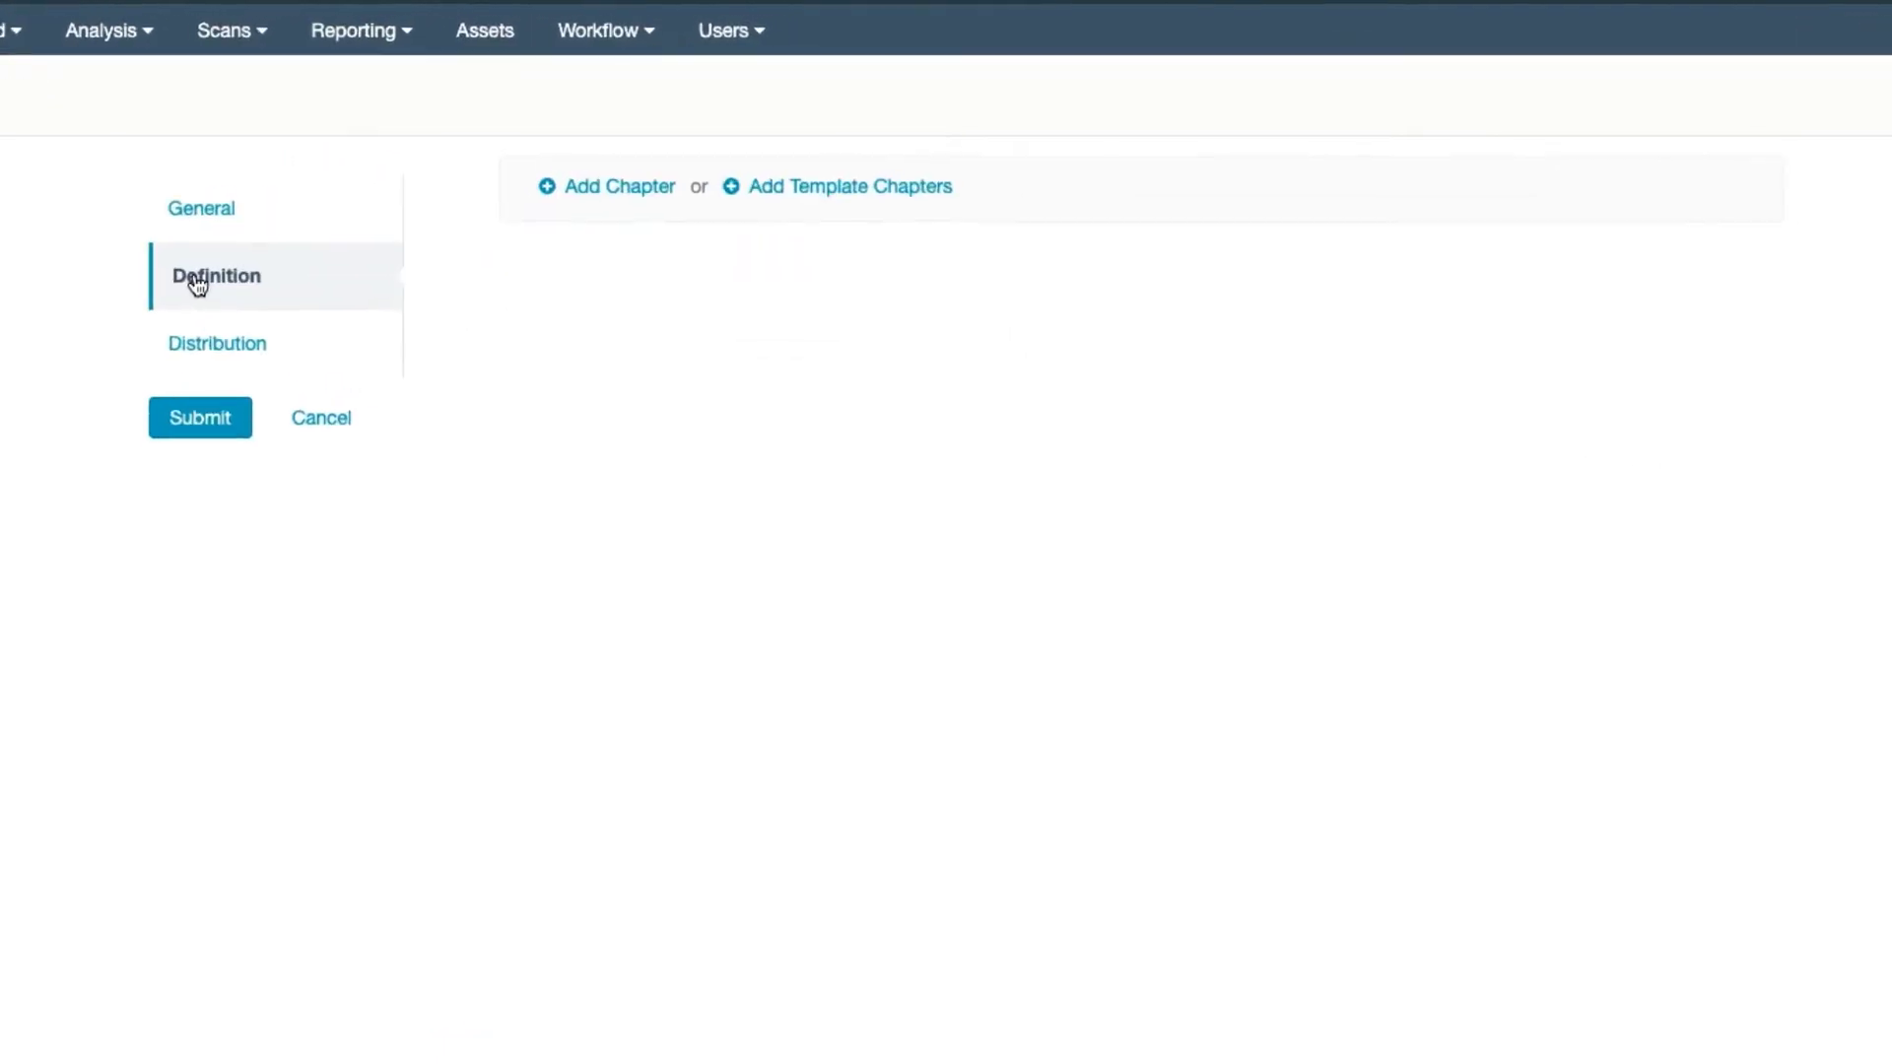
pyautogui.click(599, 199)
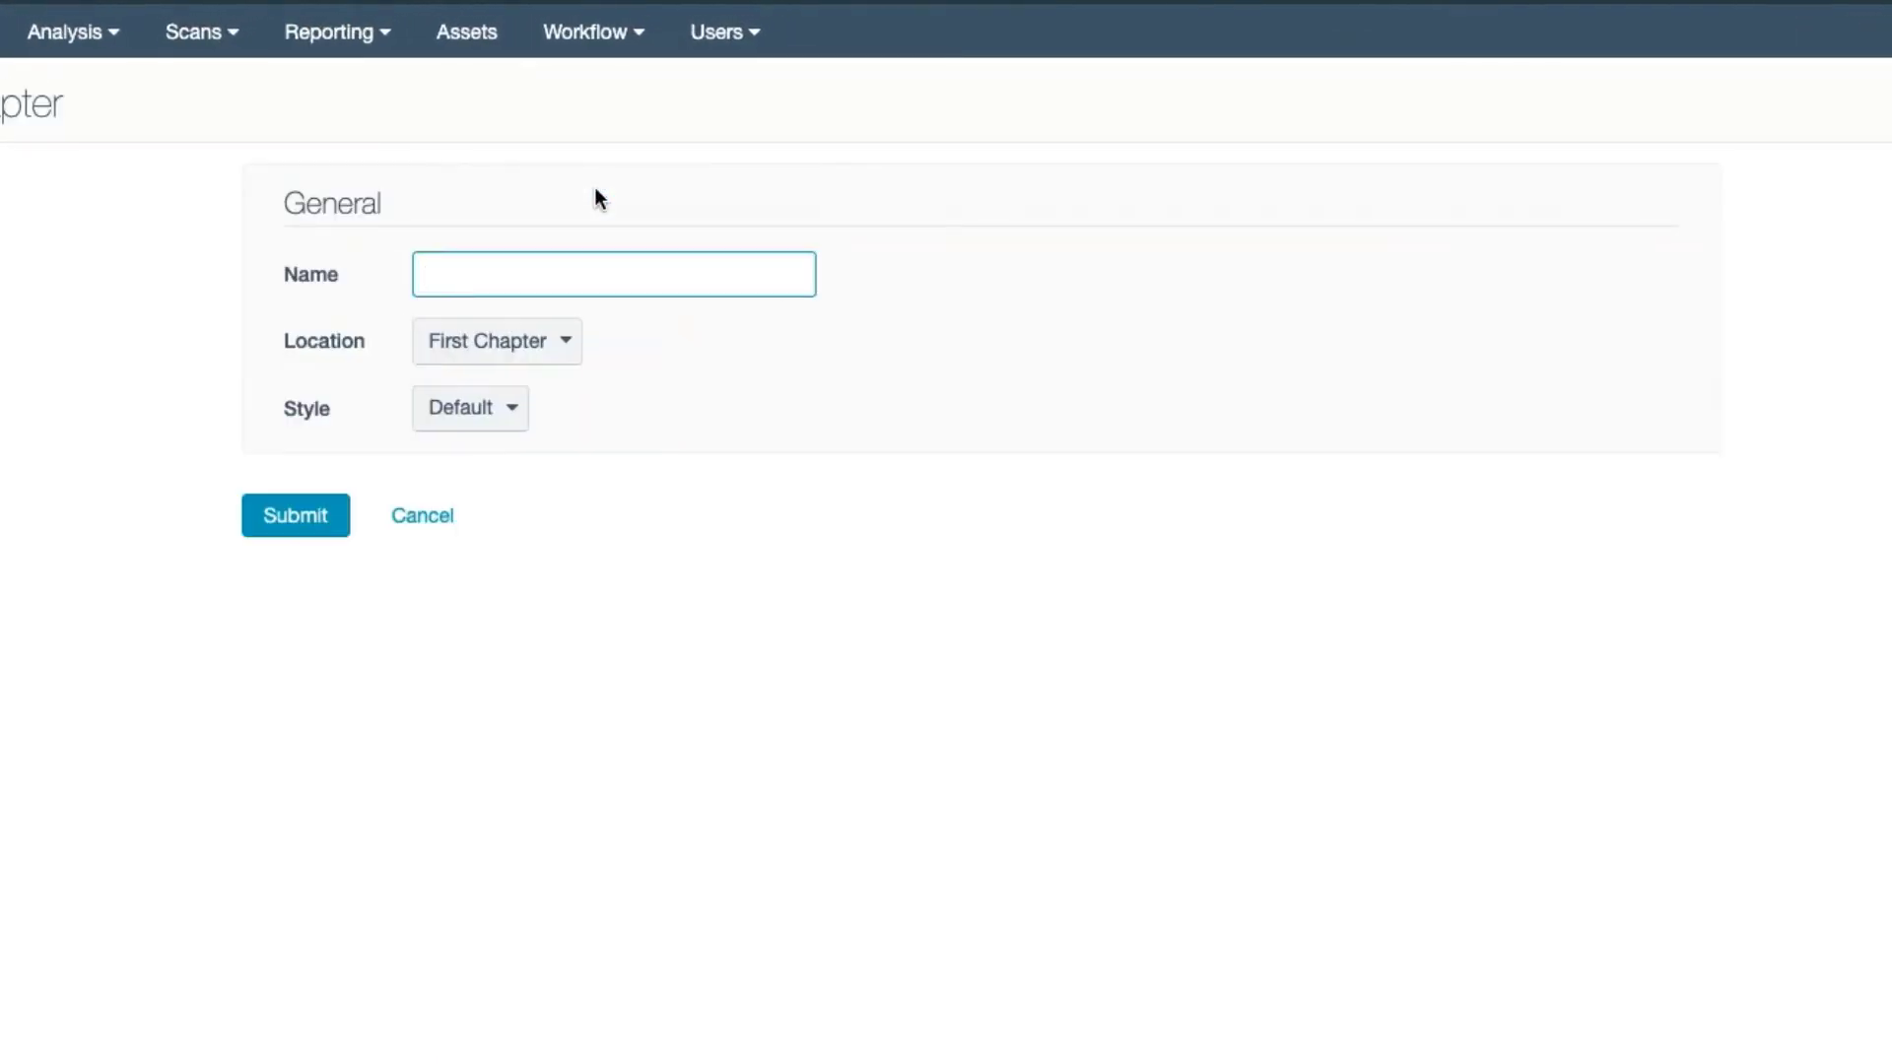
pyautogui.write('Chapt')
pyautogui.write('er 1')
pyautogui.click(310, 507)
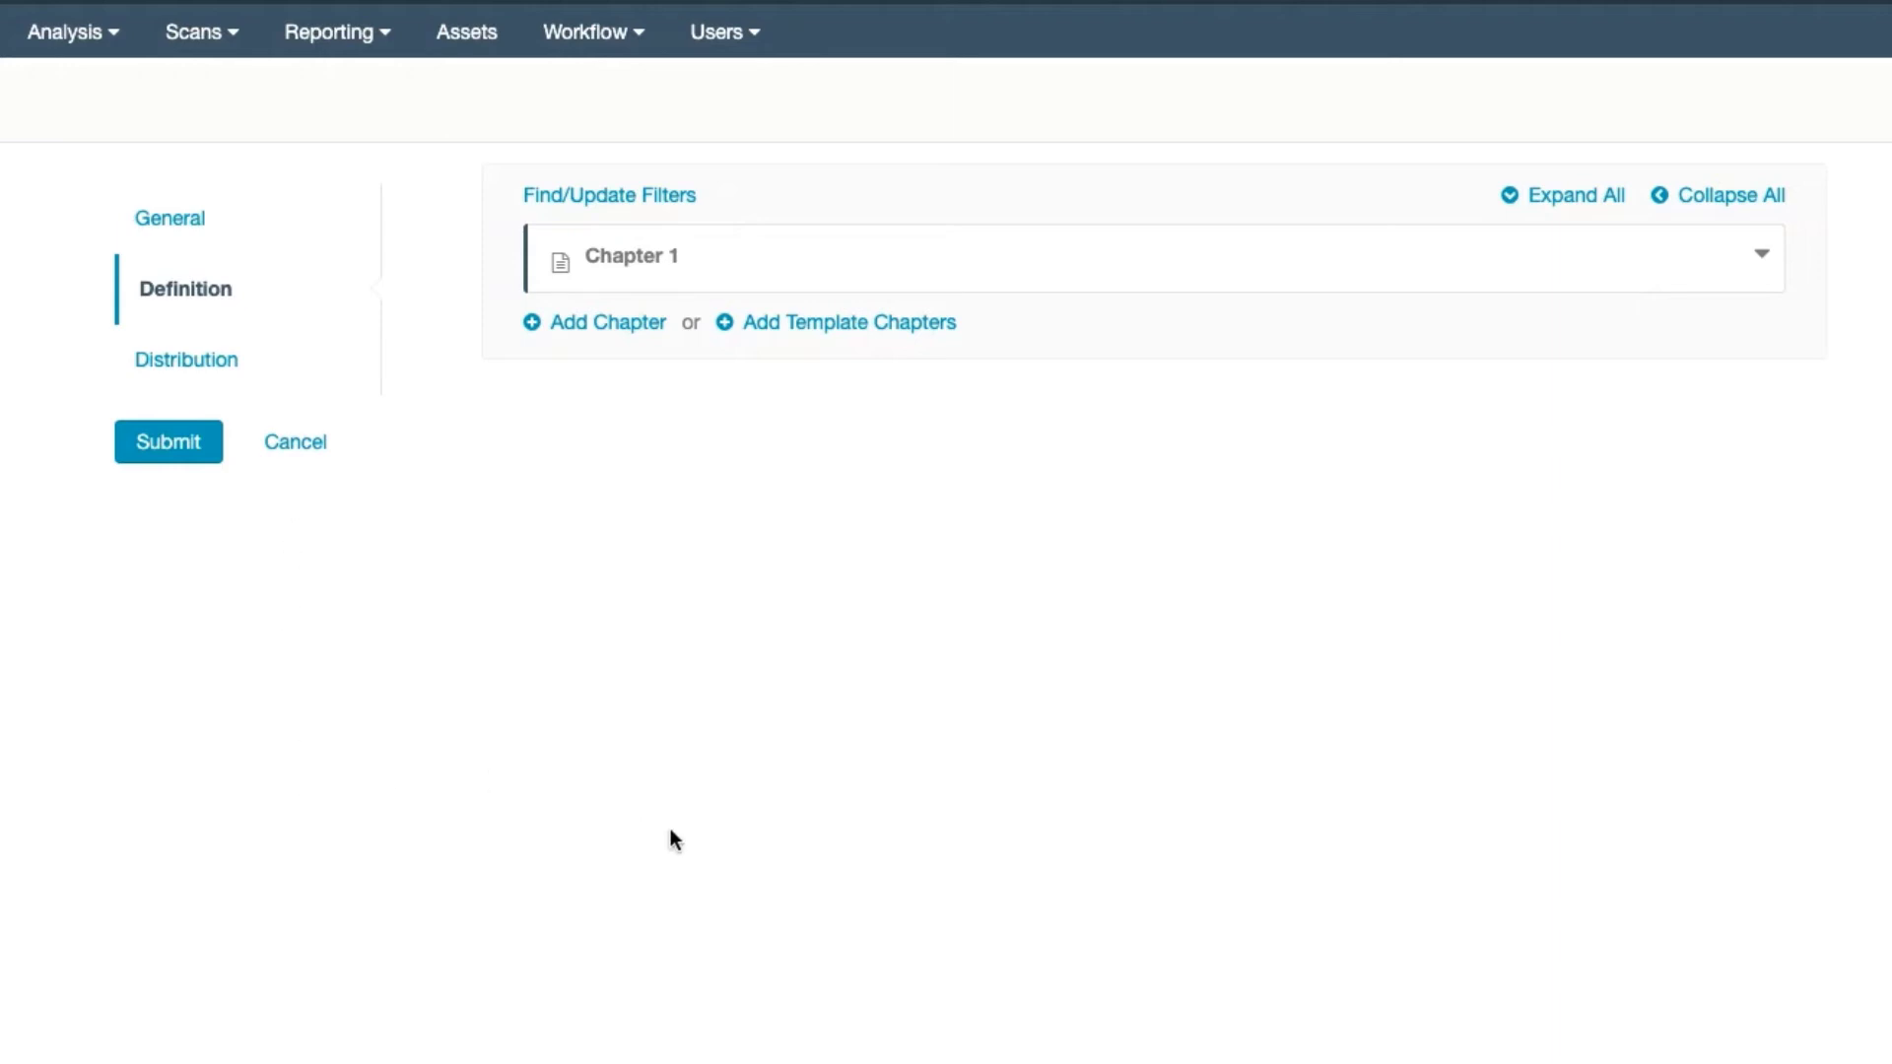
pyautogui.moveTo(1123, 212)
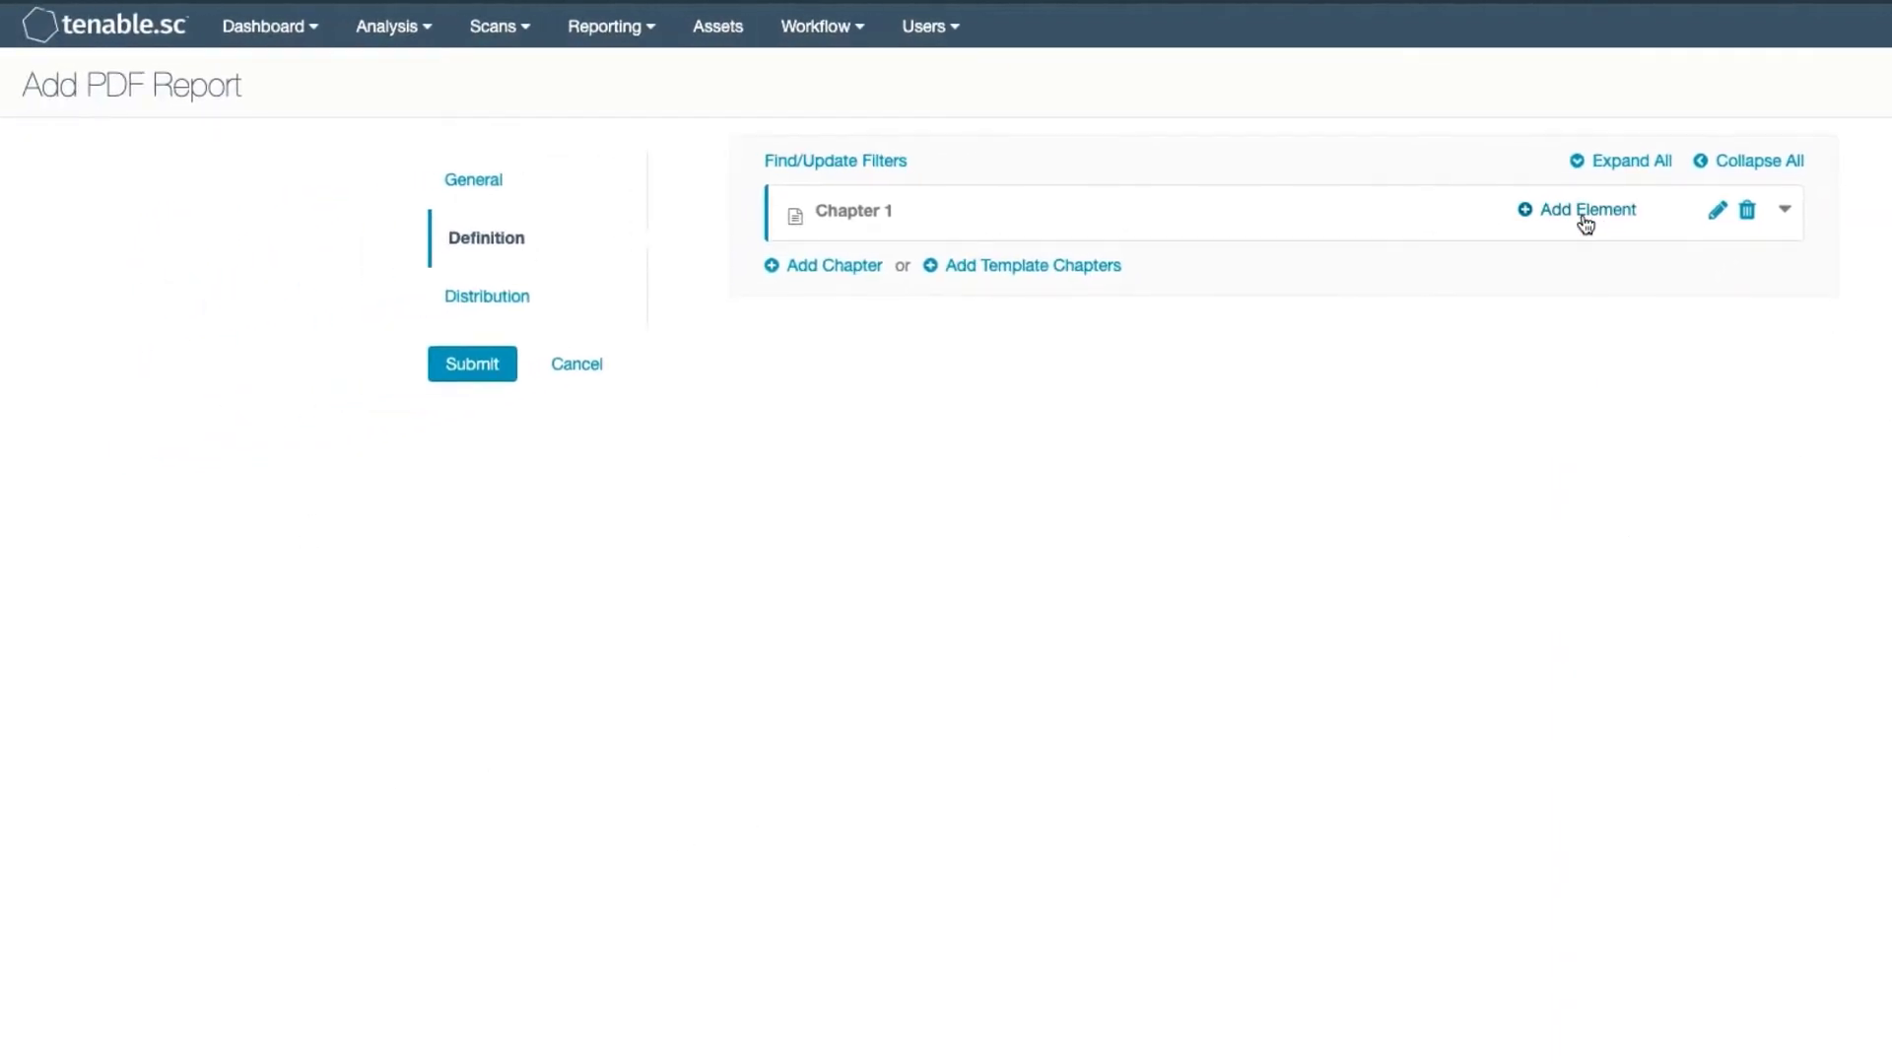
# - Add an iterator element to Chapter 1 that loops over Port Summary results
pyautogui.click(1583, 220)
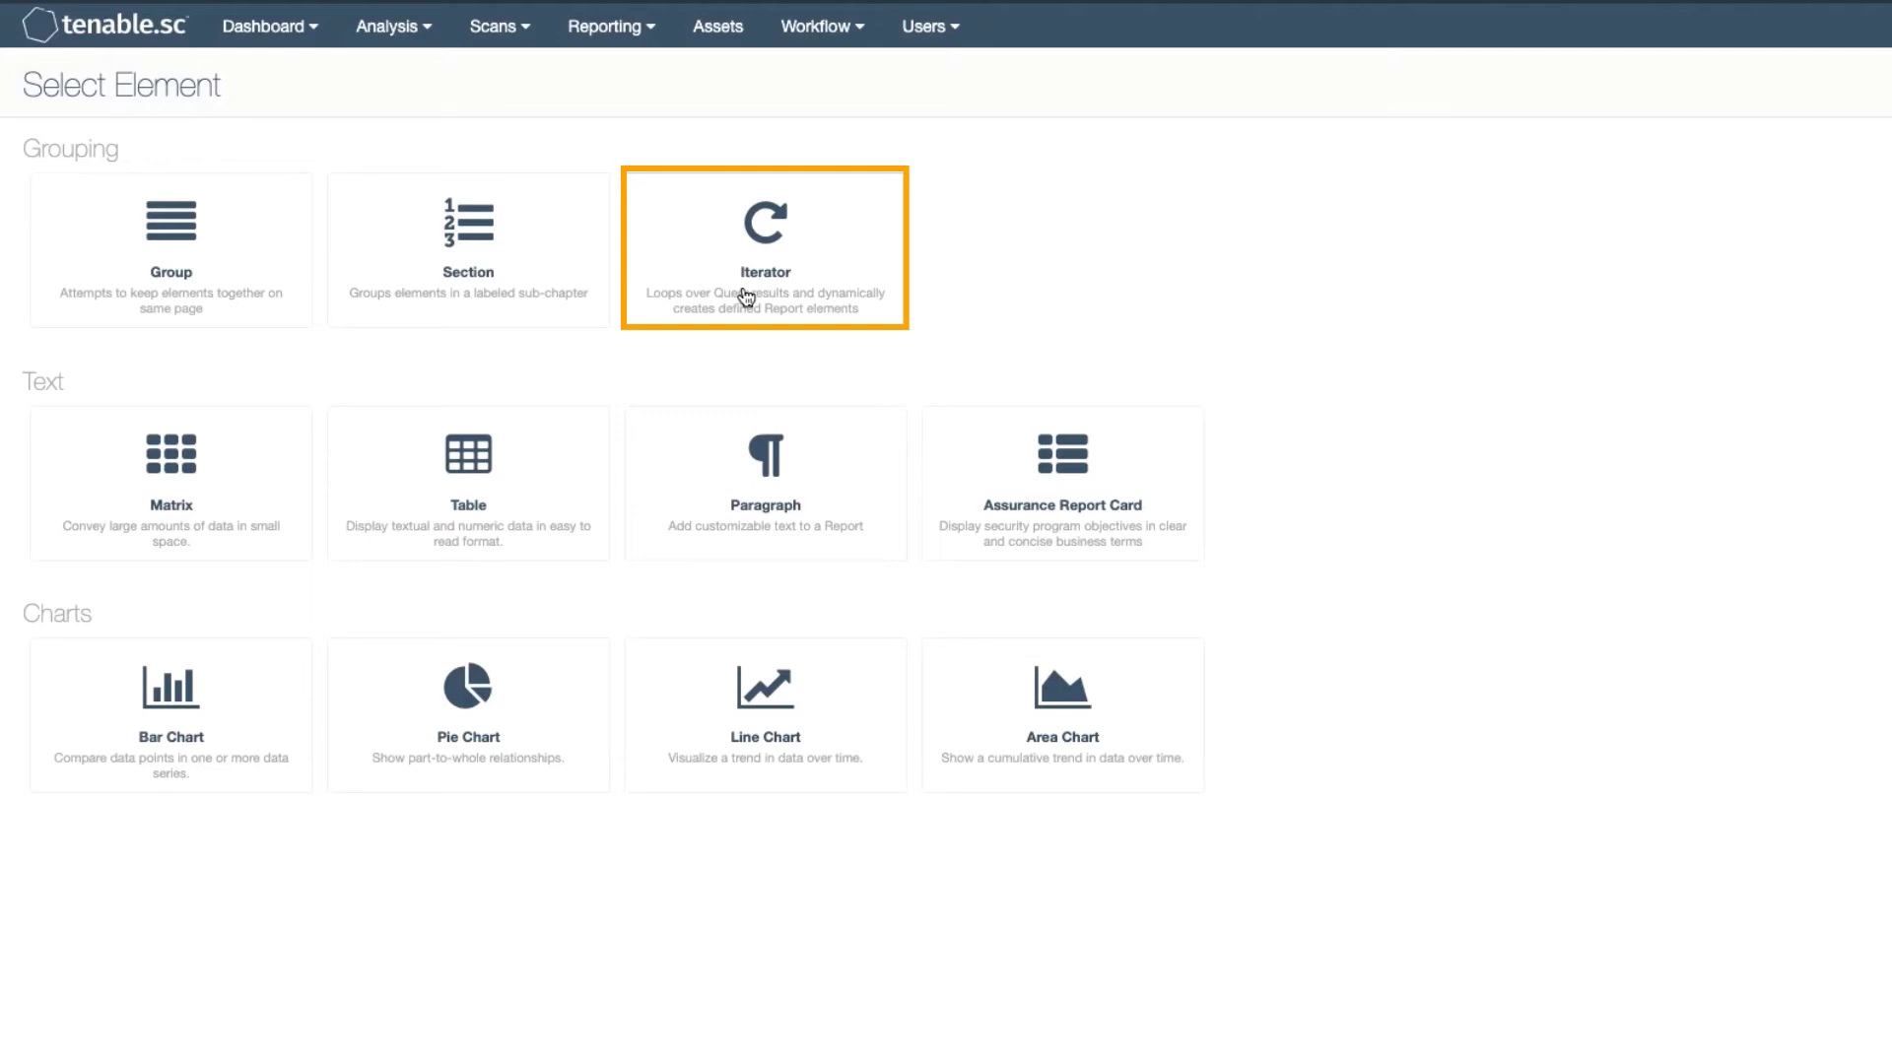
pyautogui.click(745, 297)
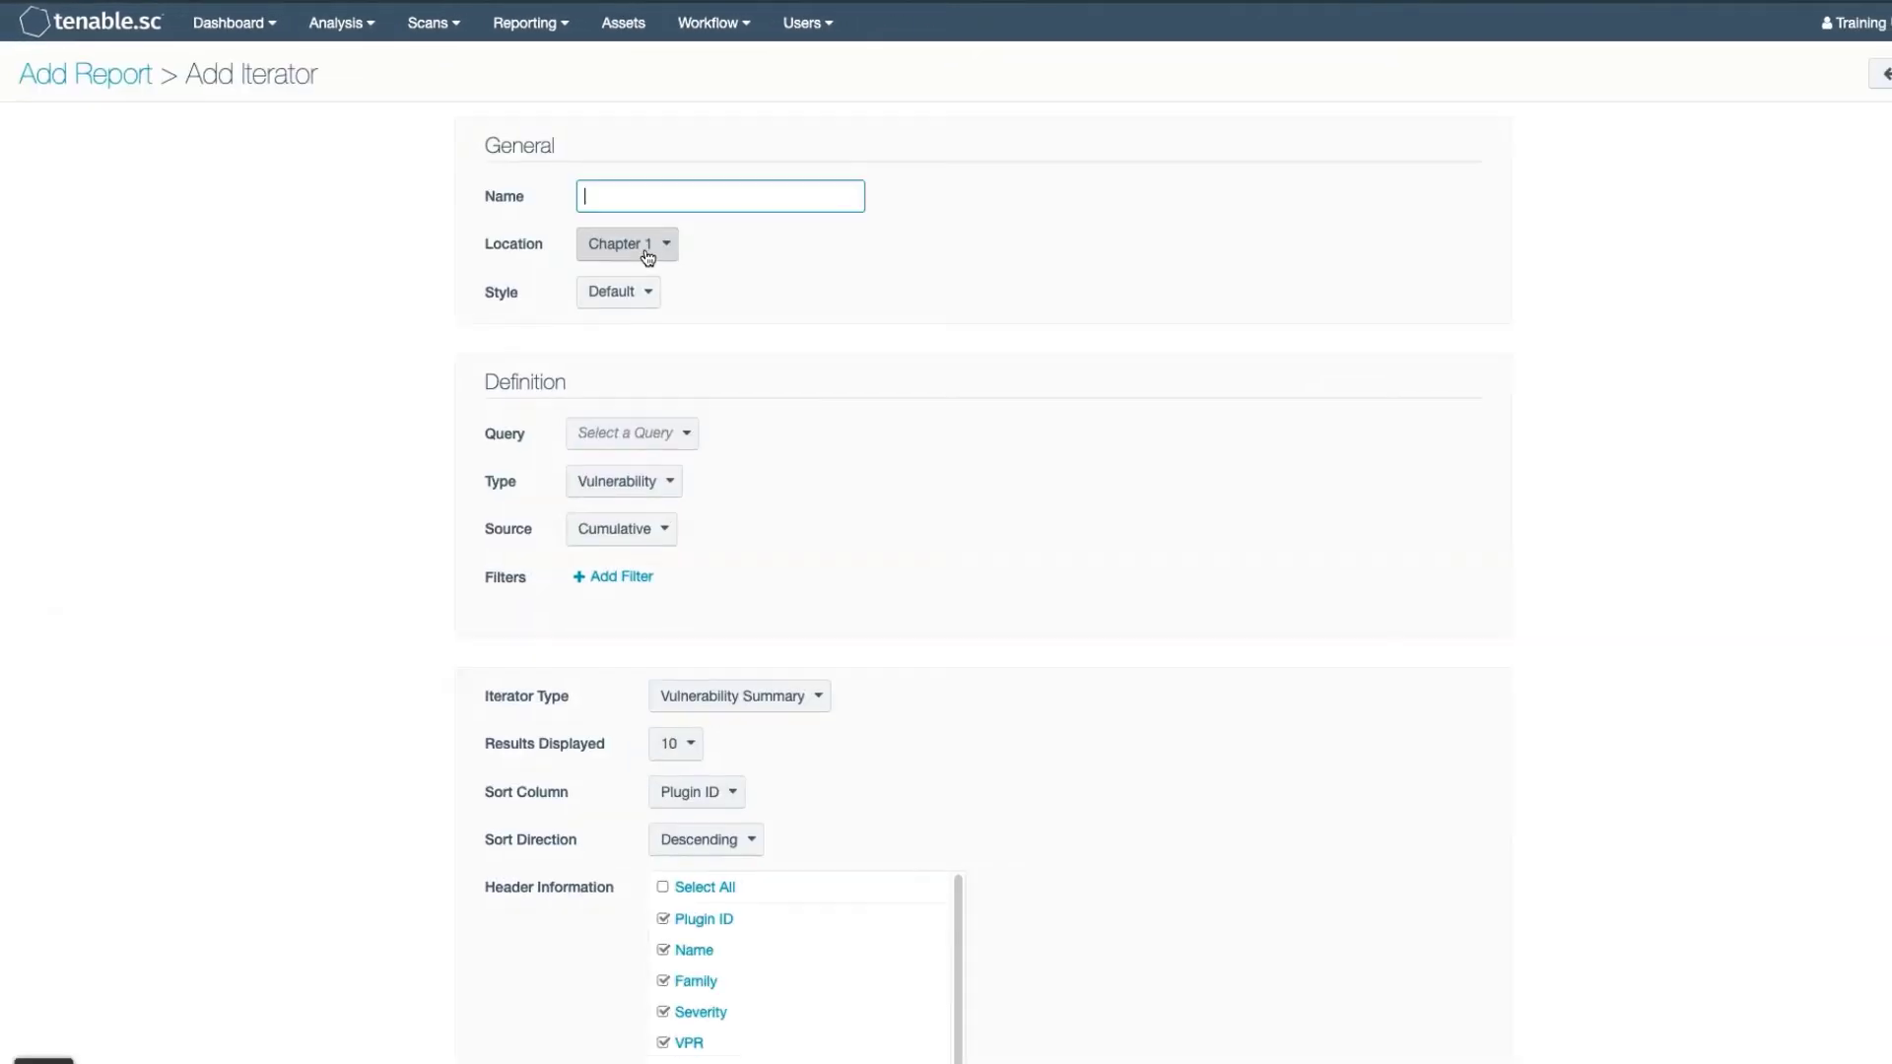
pyautogui.click(793, 682)
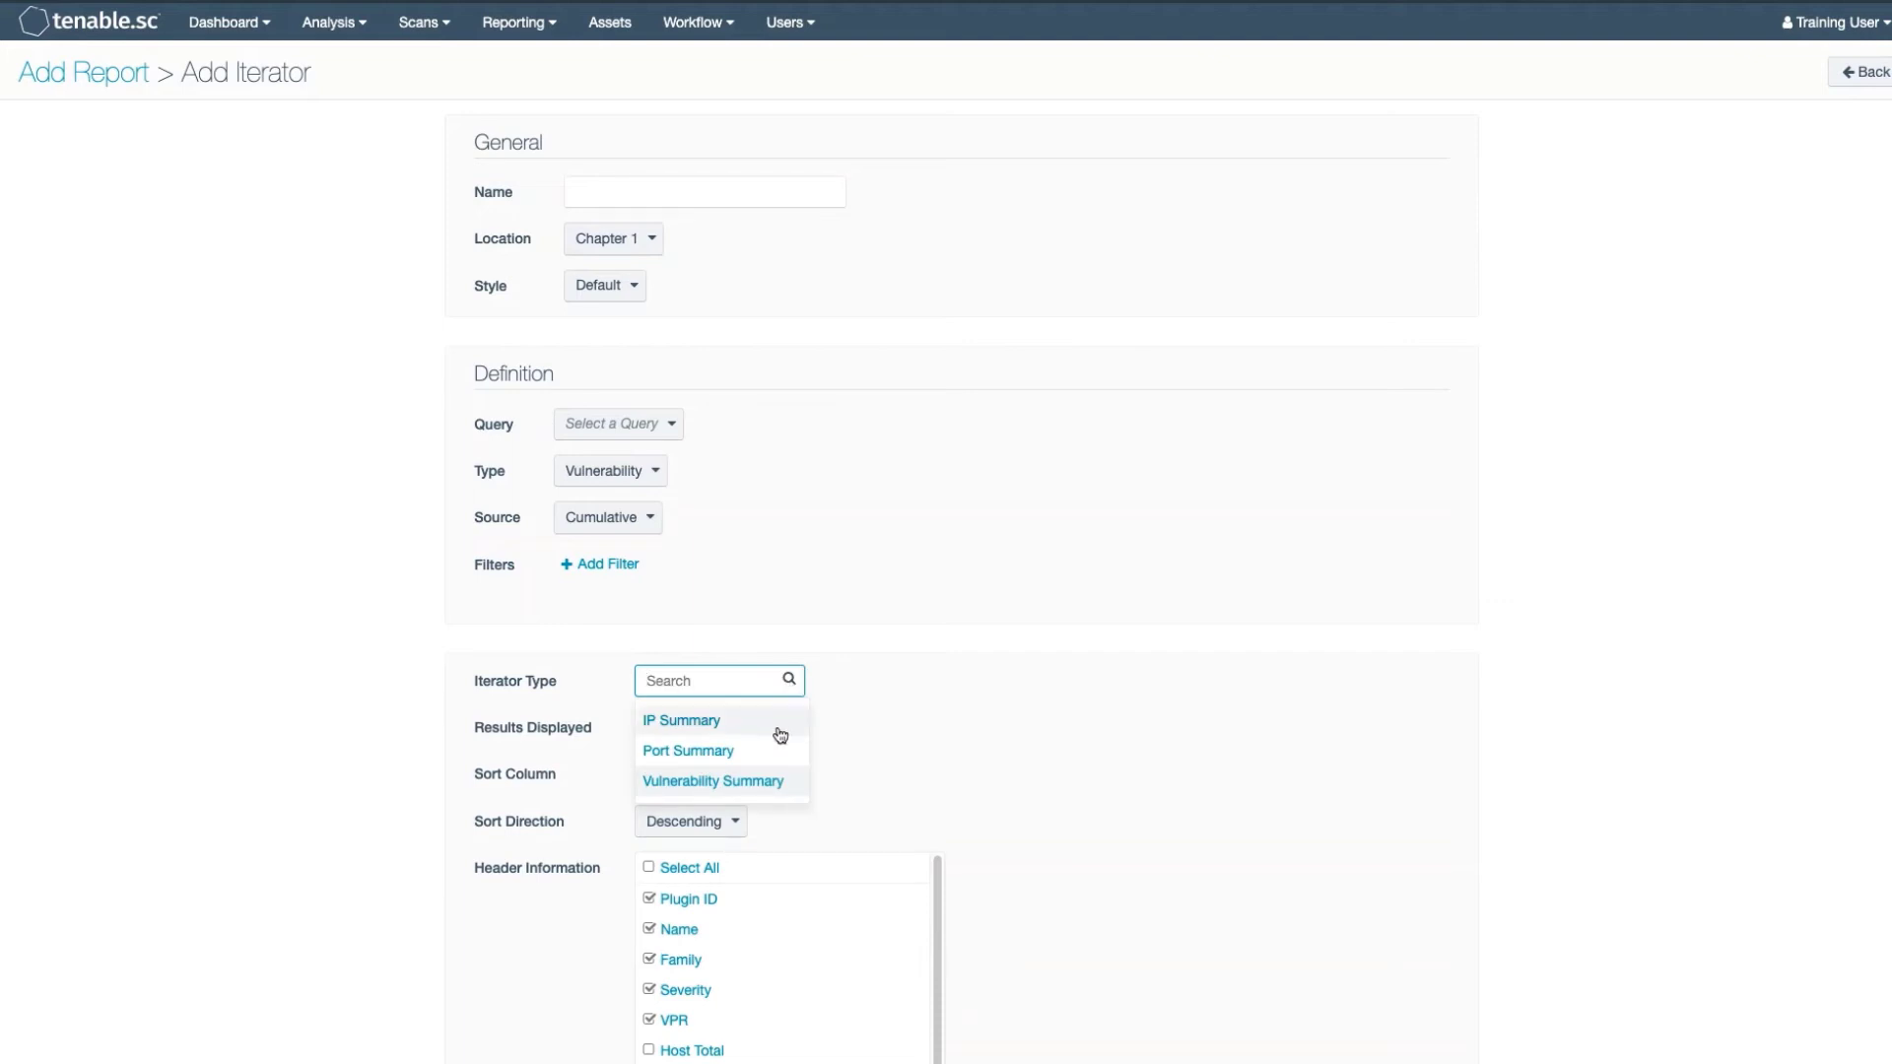
pyautogui.click(740, 751)
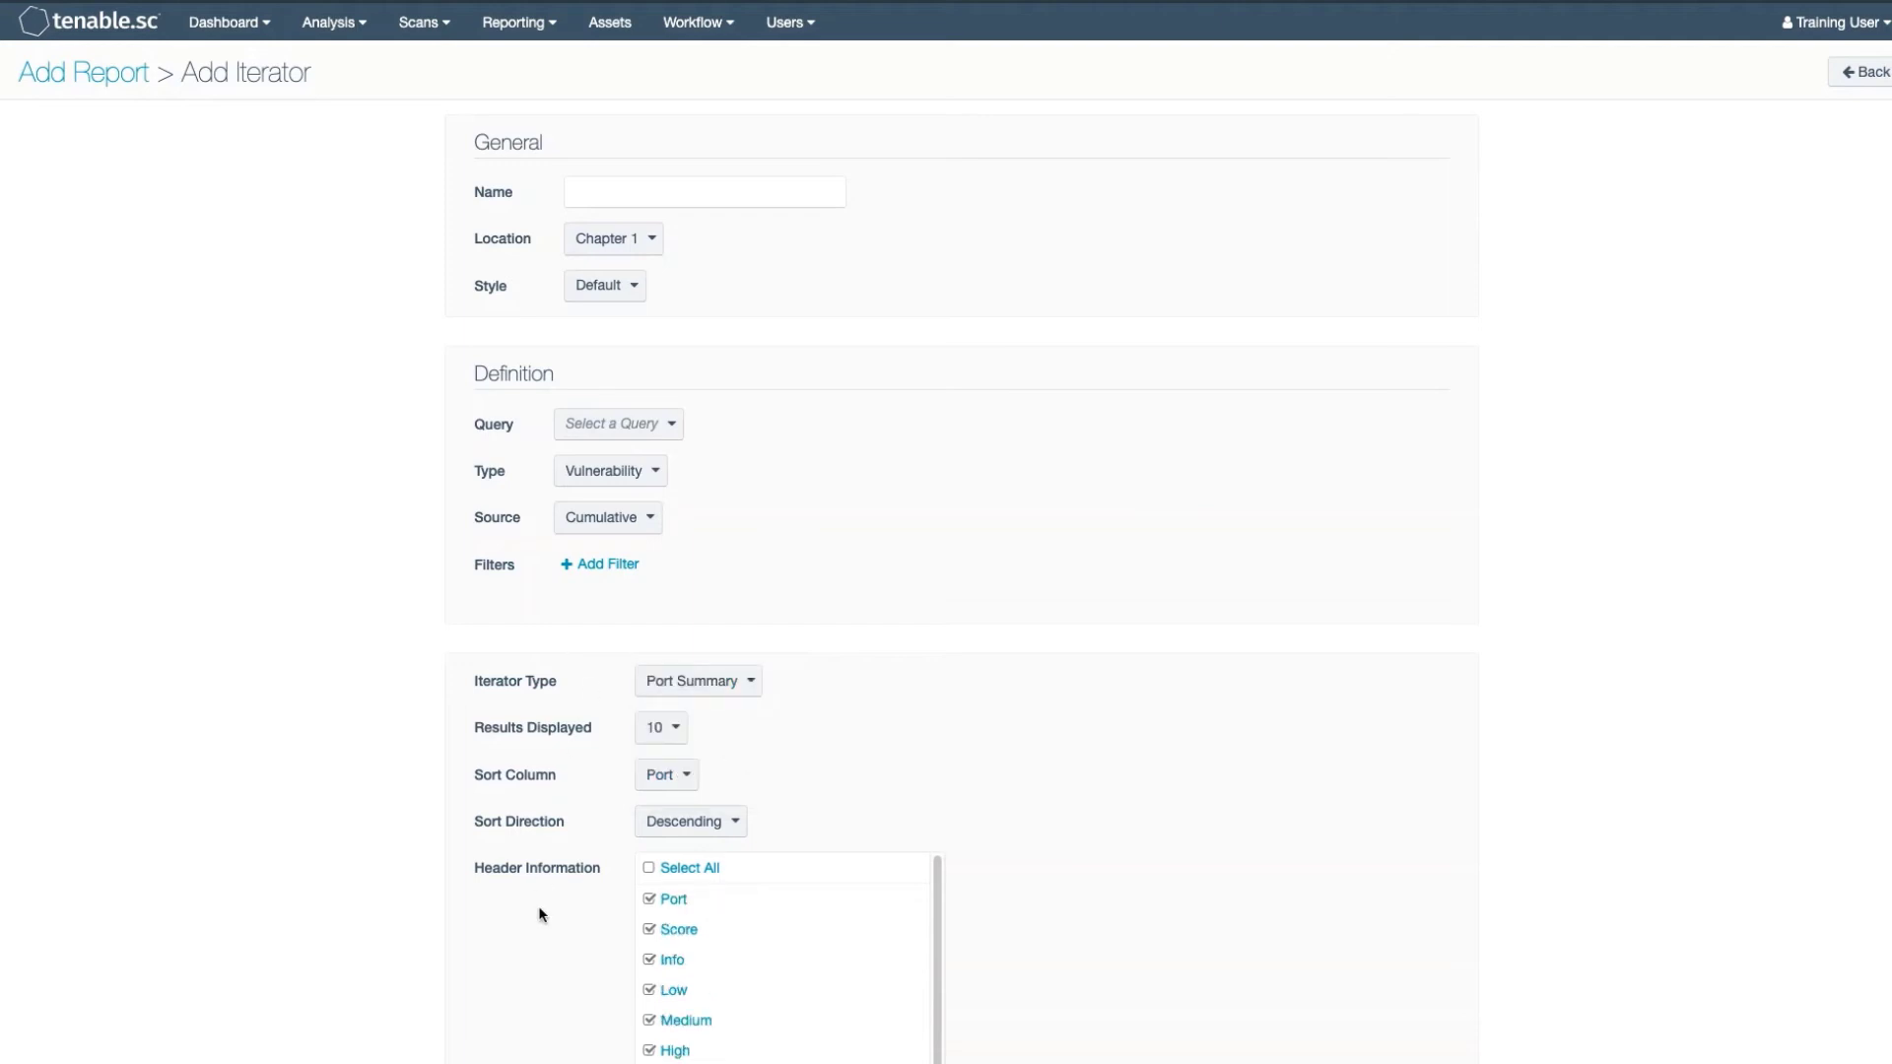
pyautogui.scroll(-2, 539, 914)
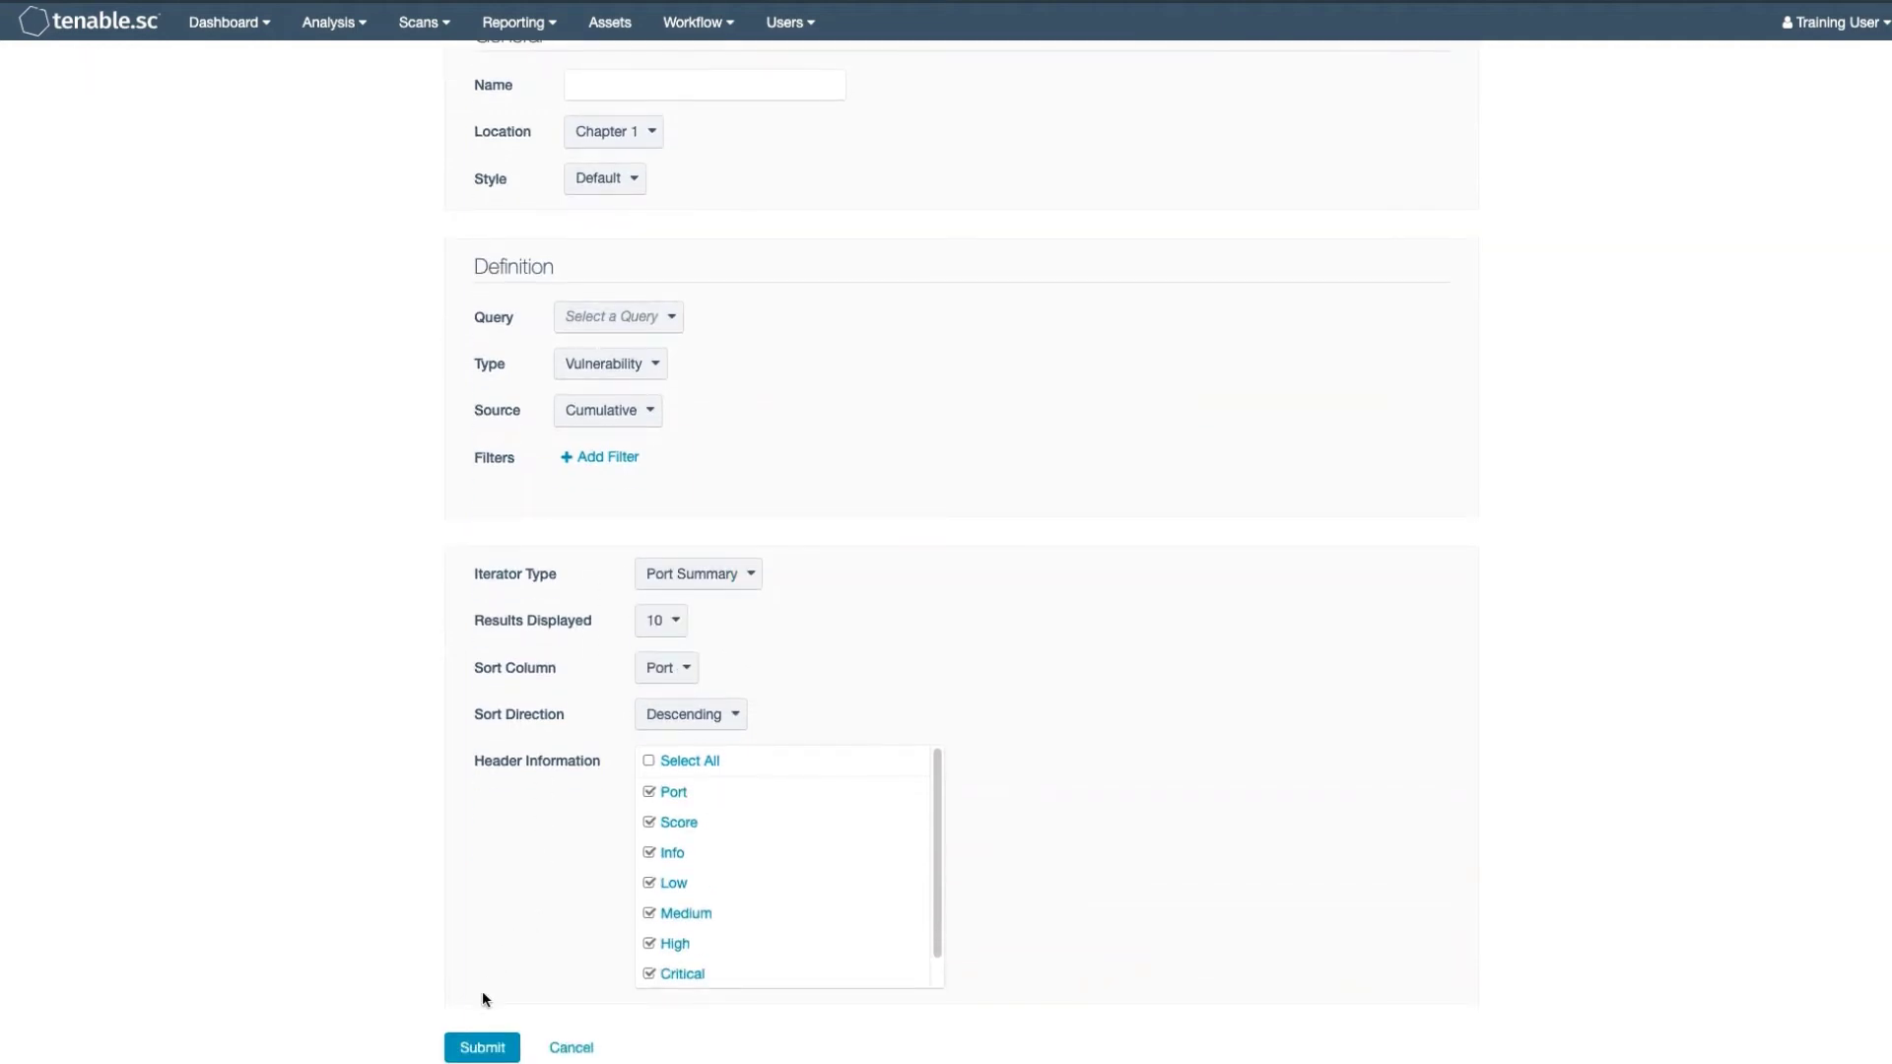
pyautogui.click(479, 1050)
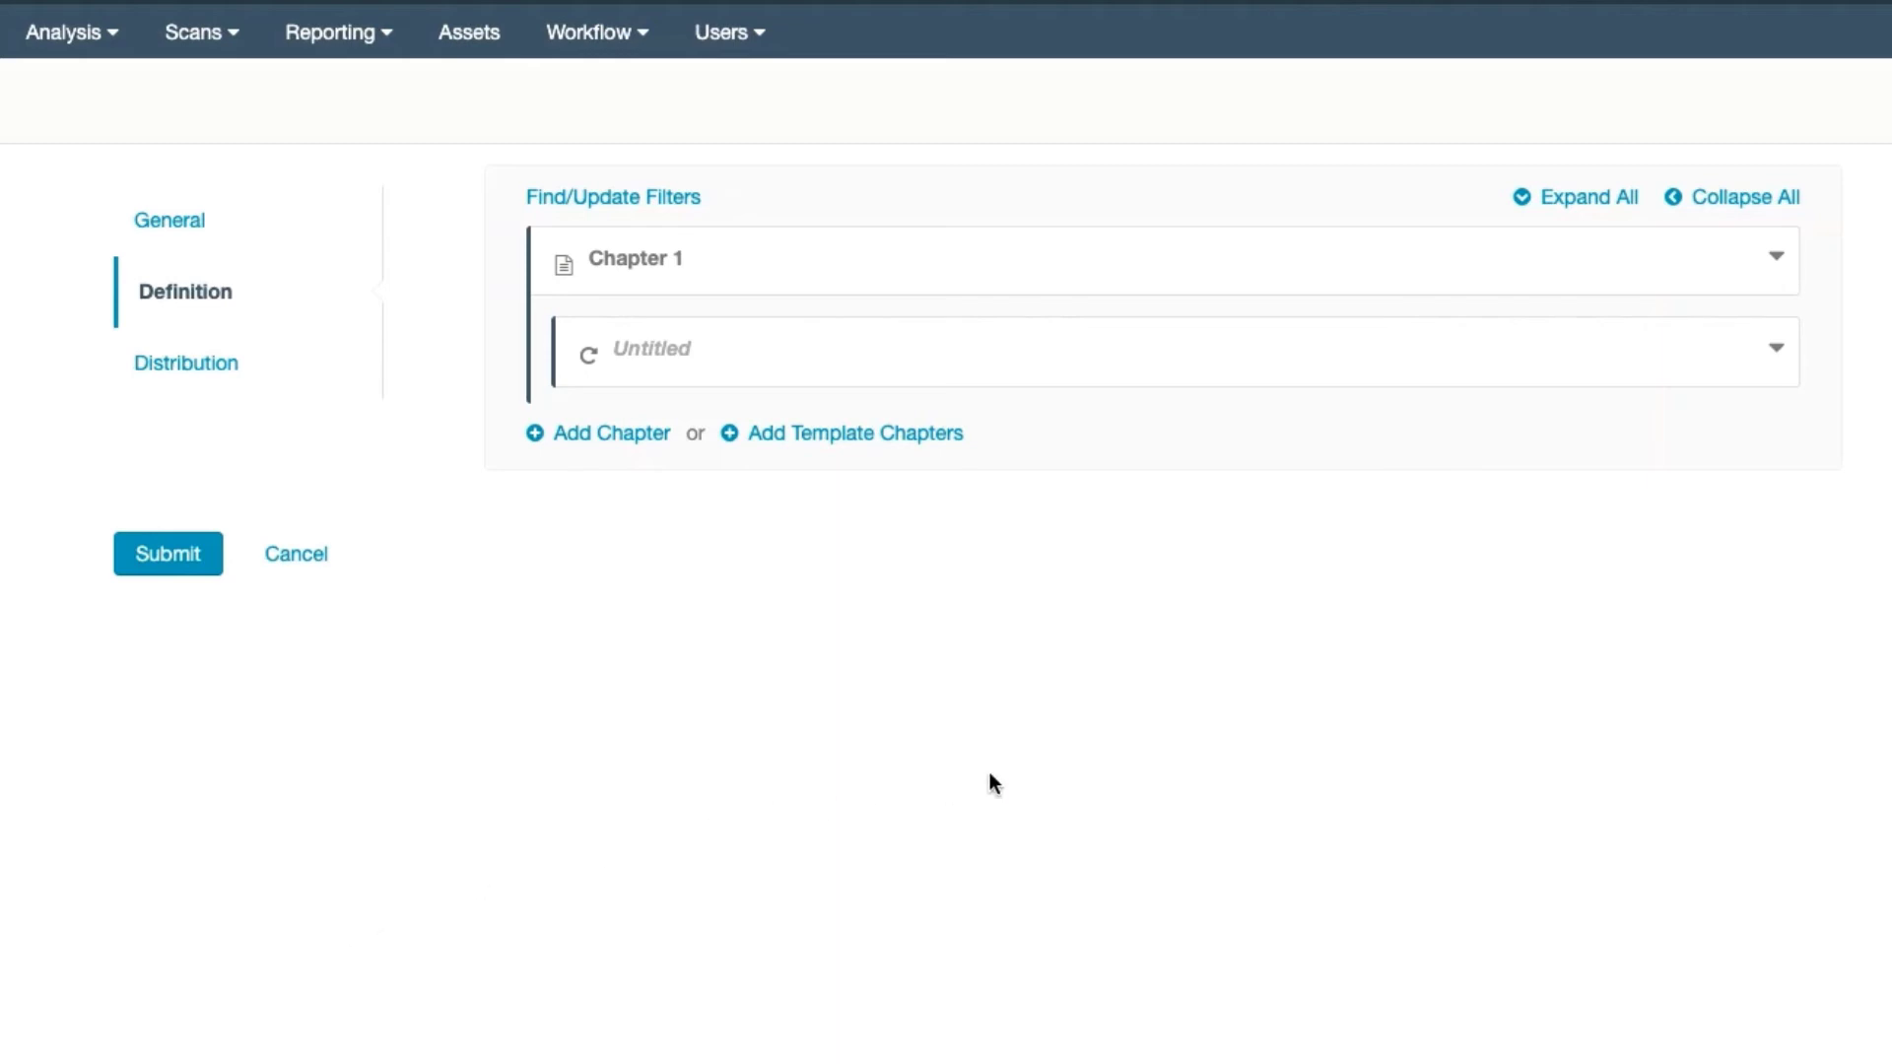
pyautogui.moveTo(1035, 350)
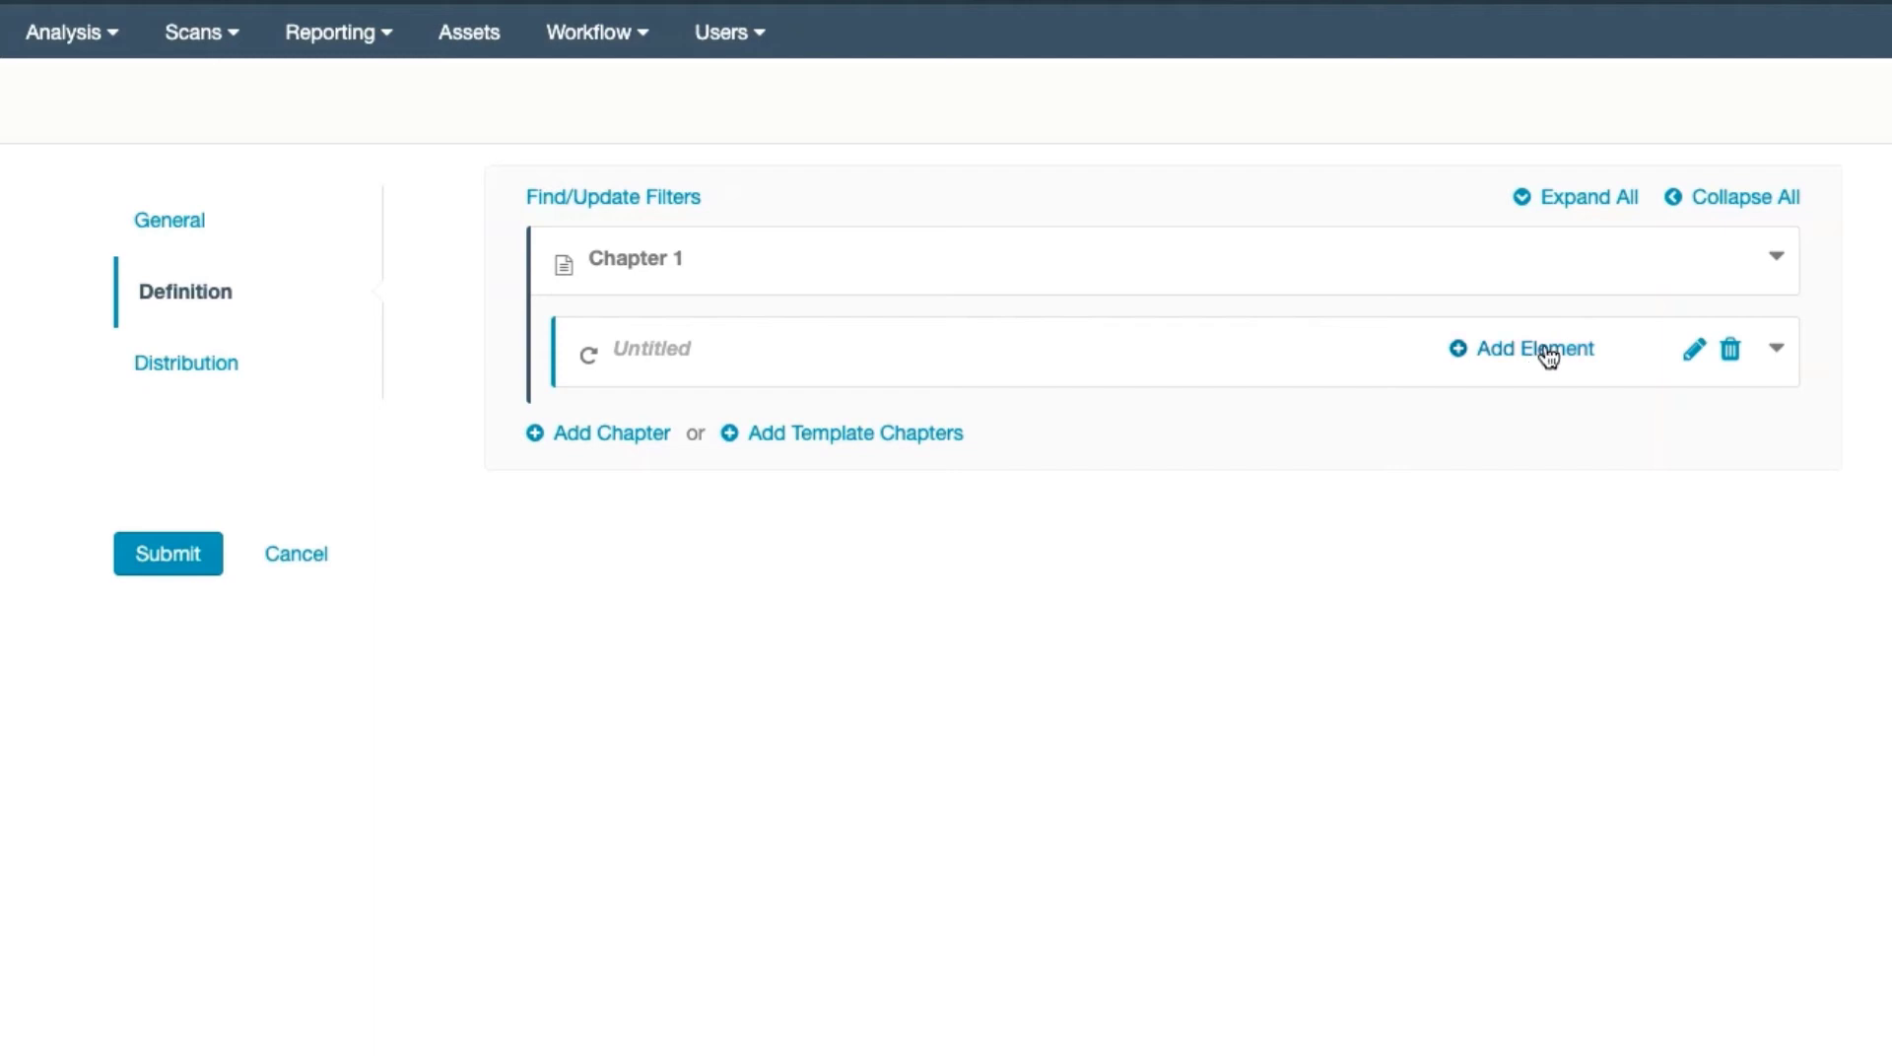
# - Add a table element inside the iterator with Results Displayed set to All
pyautogui.click(1538, 351)
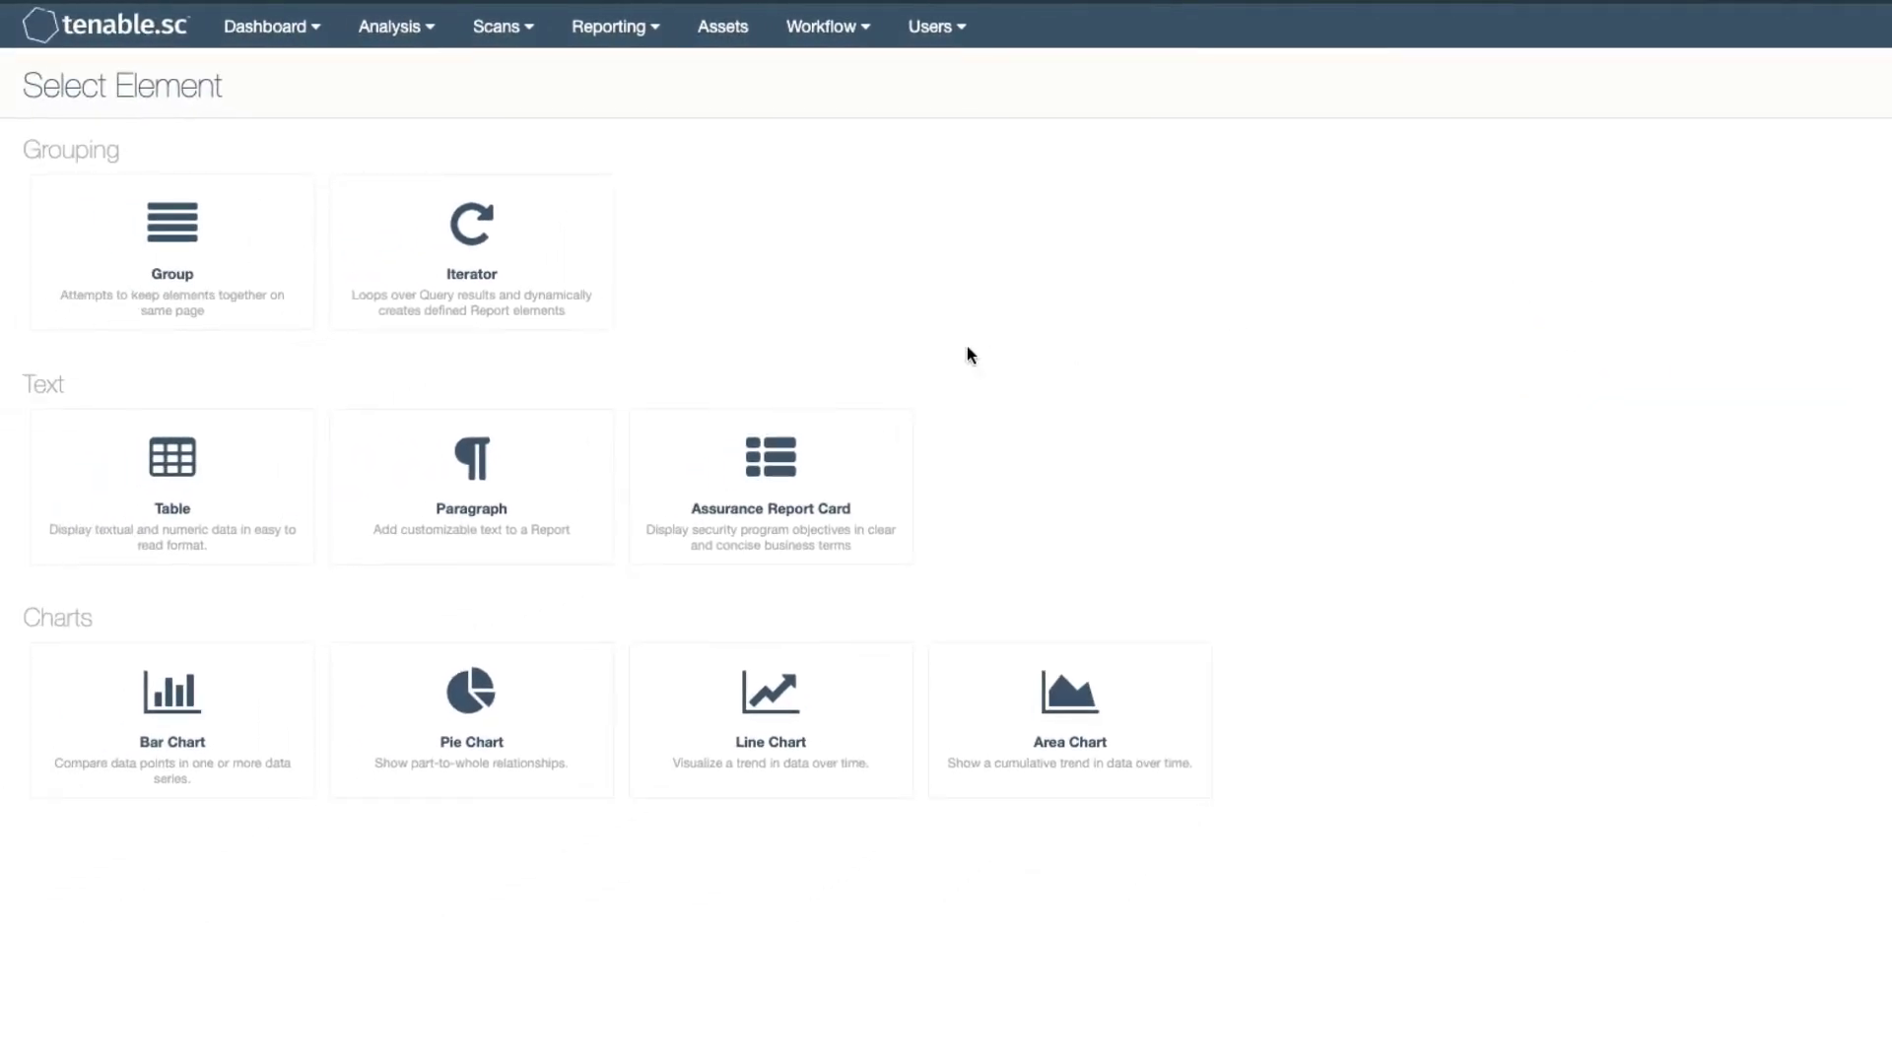
pyautogui.click(177, 489)
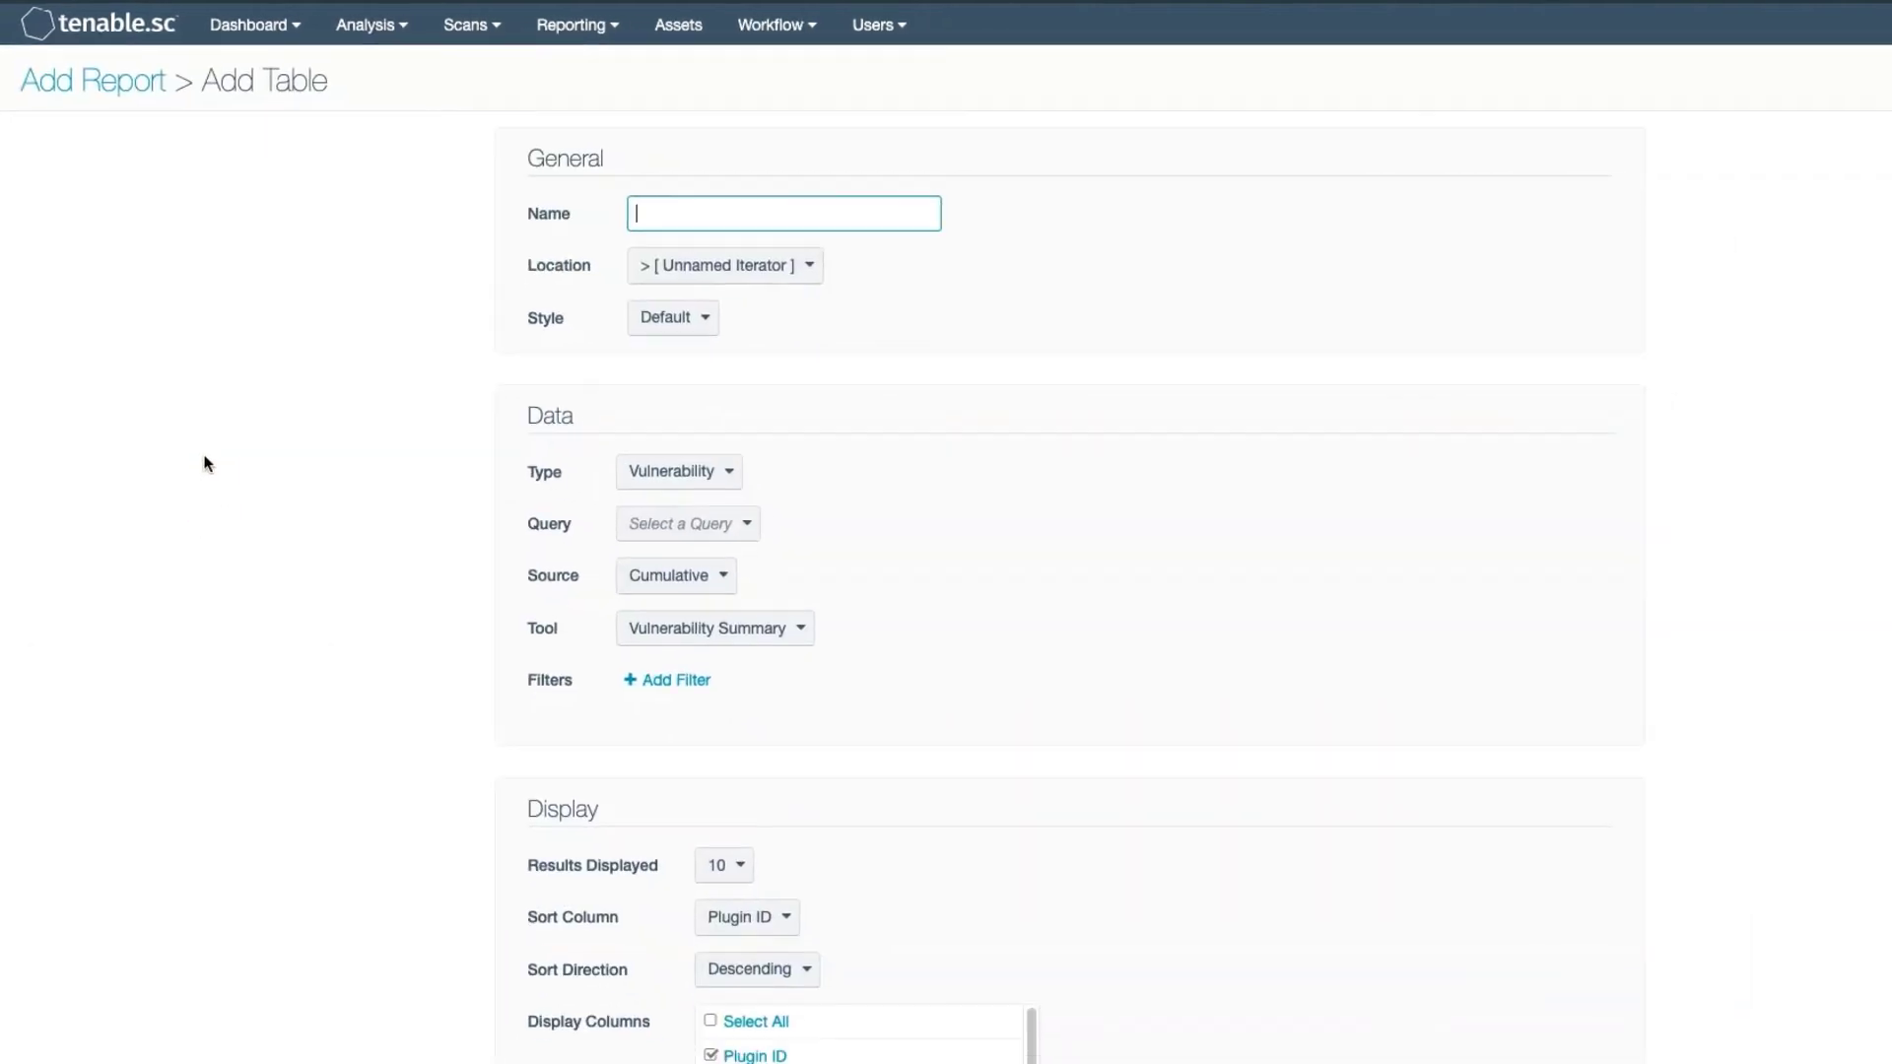
pyautogui.click(618, 759)
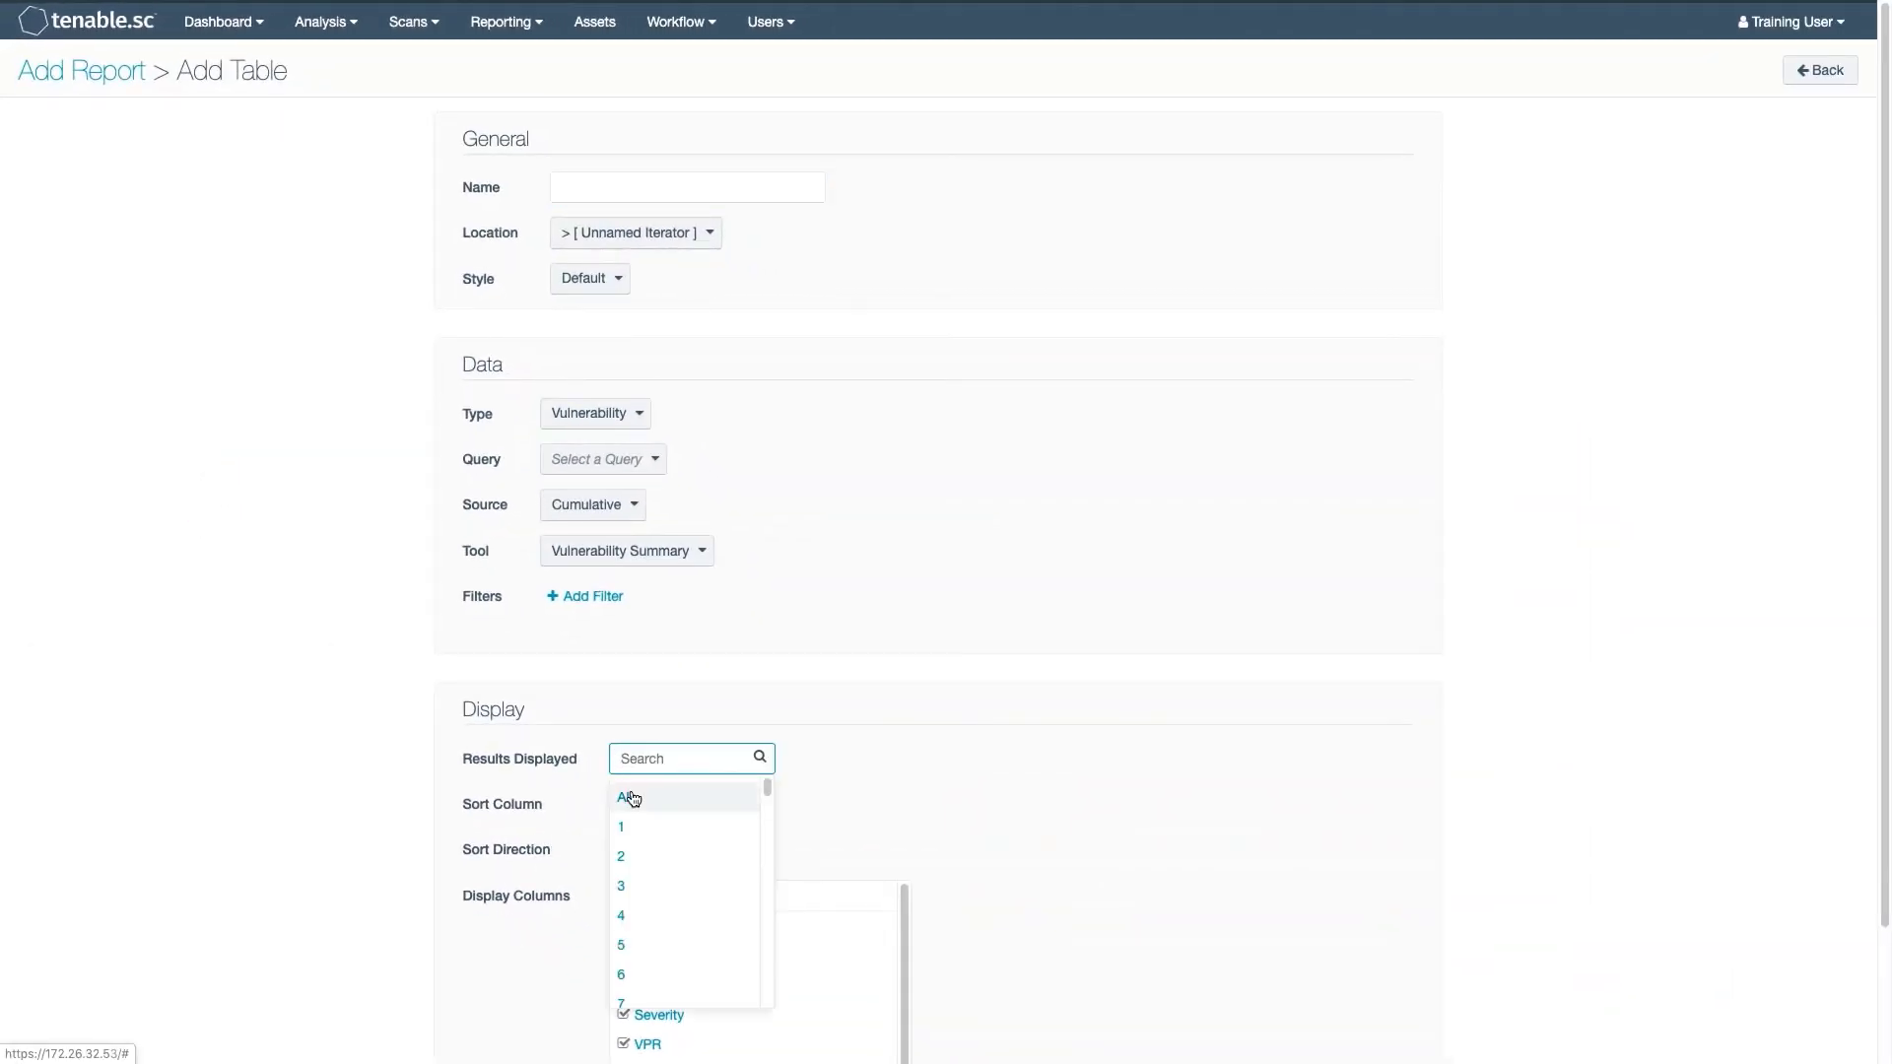
pyautogui.click(627, 798)
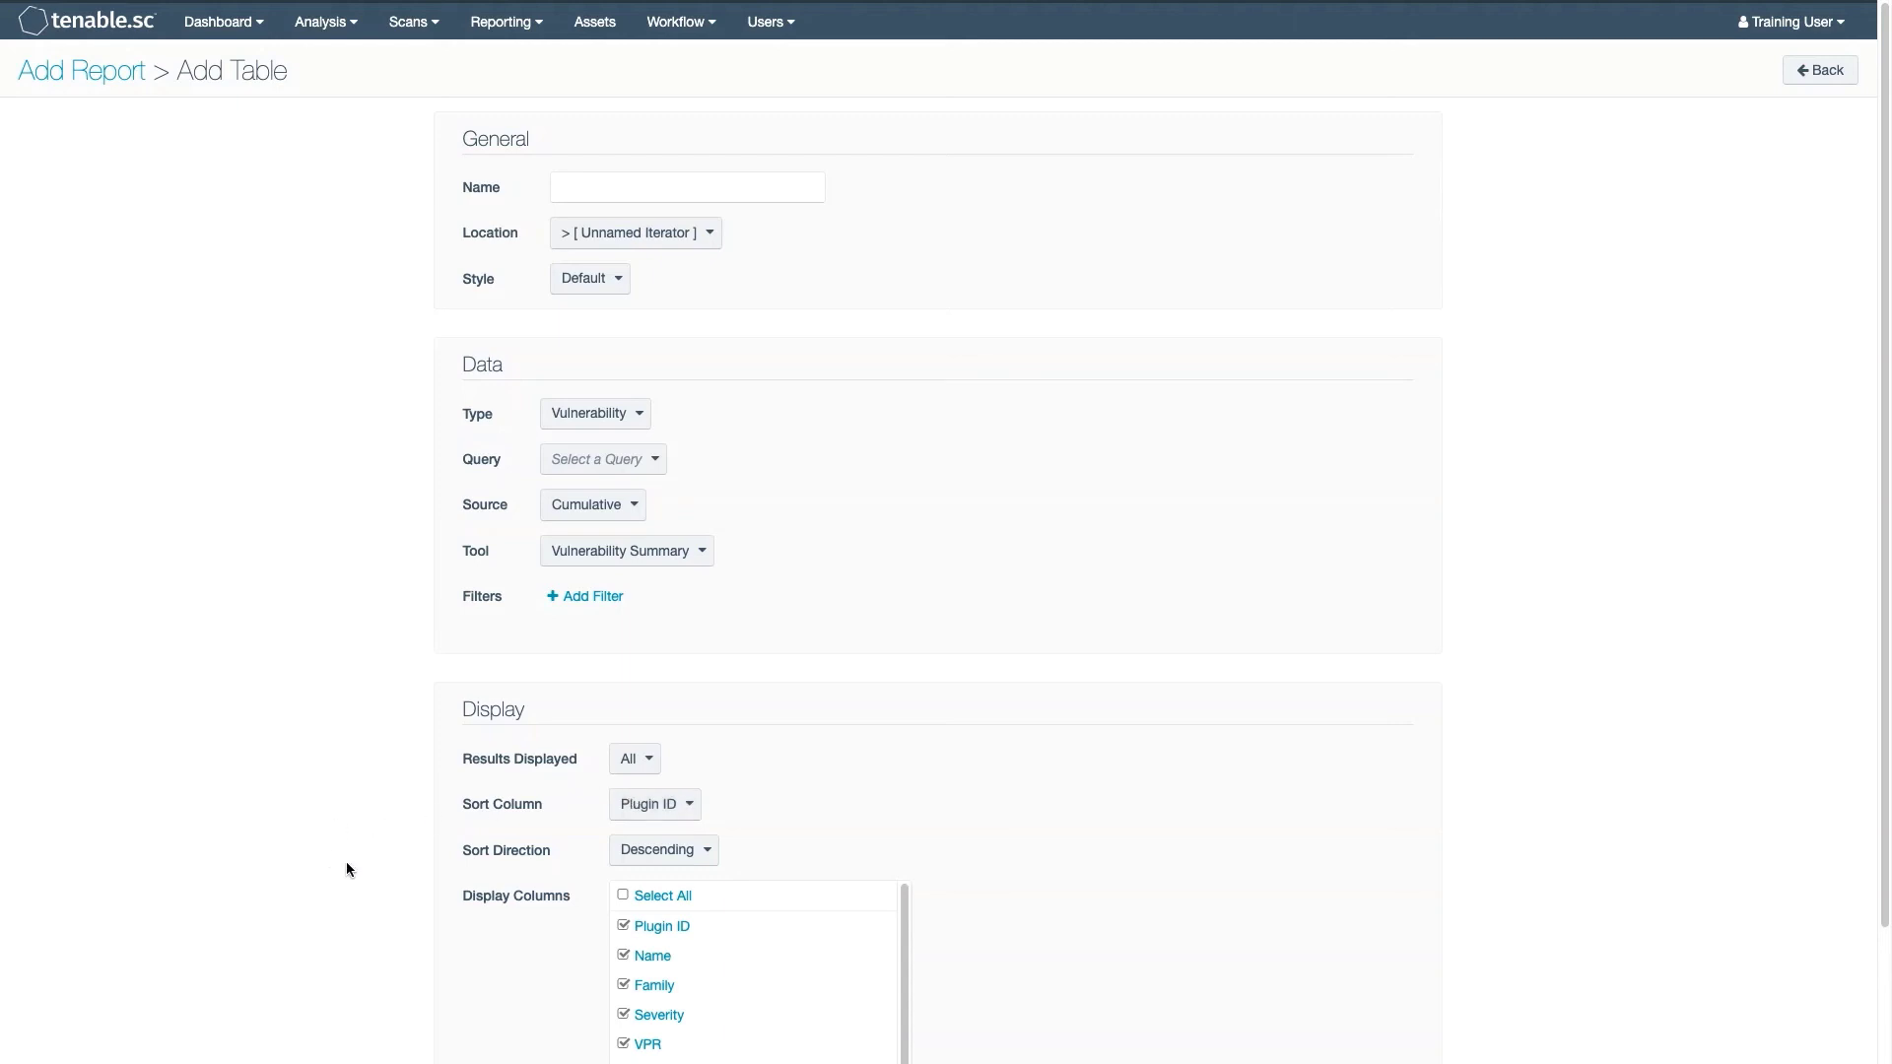
pyautogui.scroll(-3, 346, 862)
pyautogui.click(469, 1021)
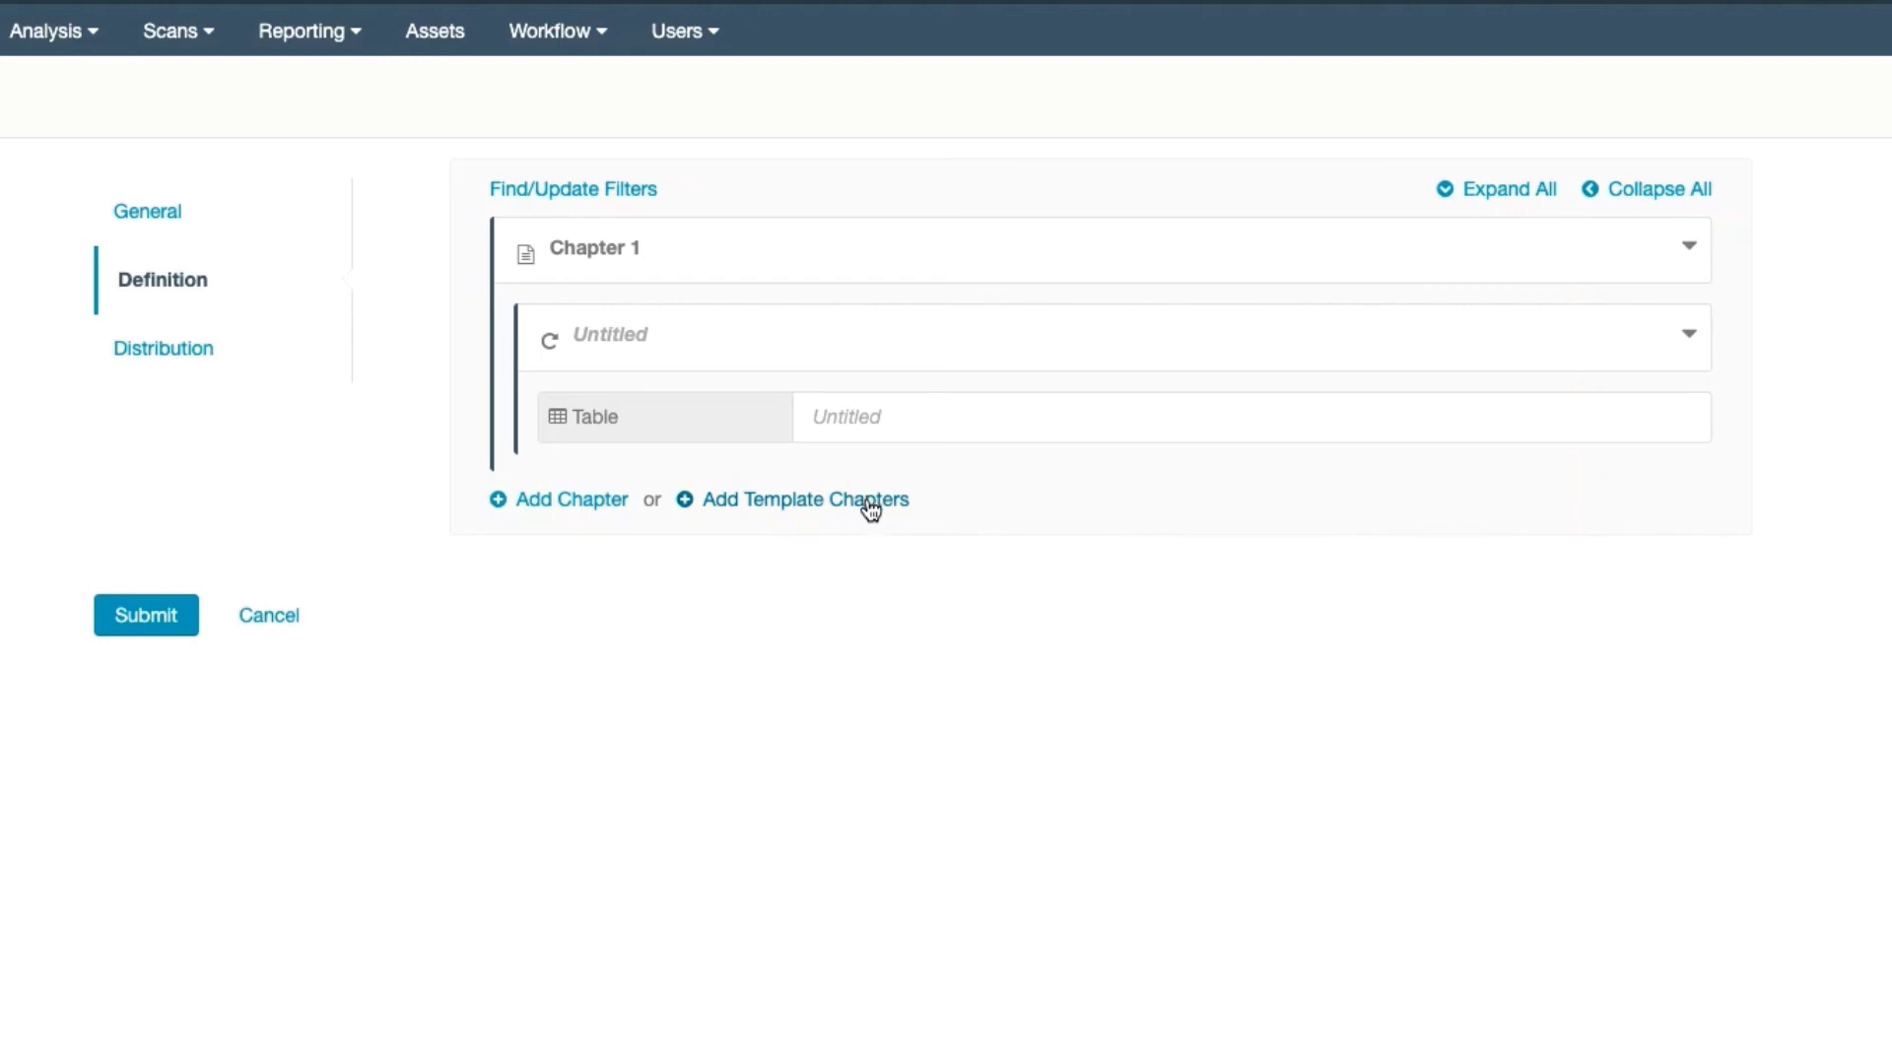
# - Add the Executive Authentication Summary template's chapters to the report
pyautogui.click(869, 504)
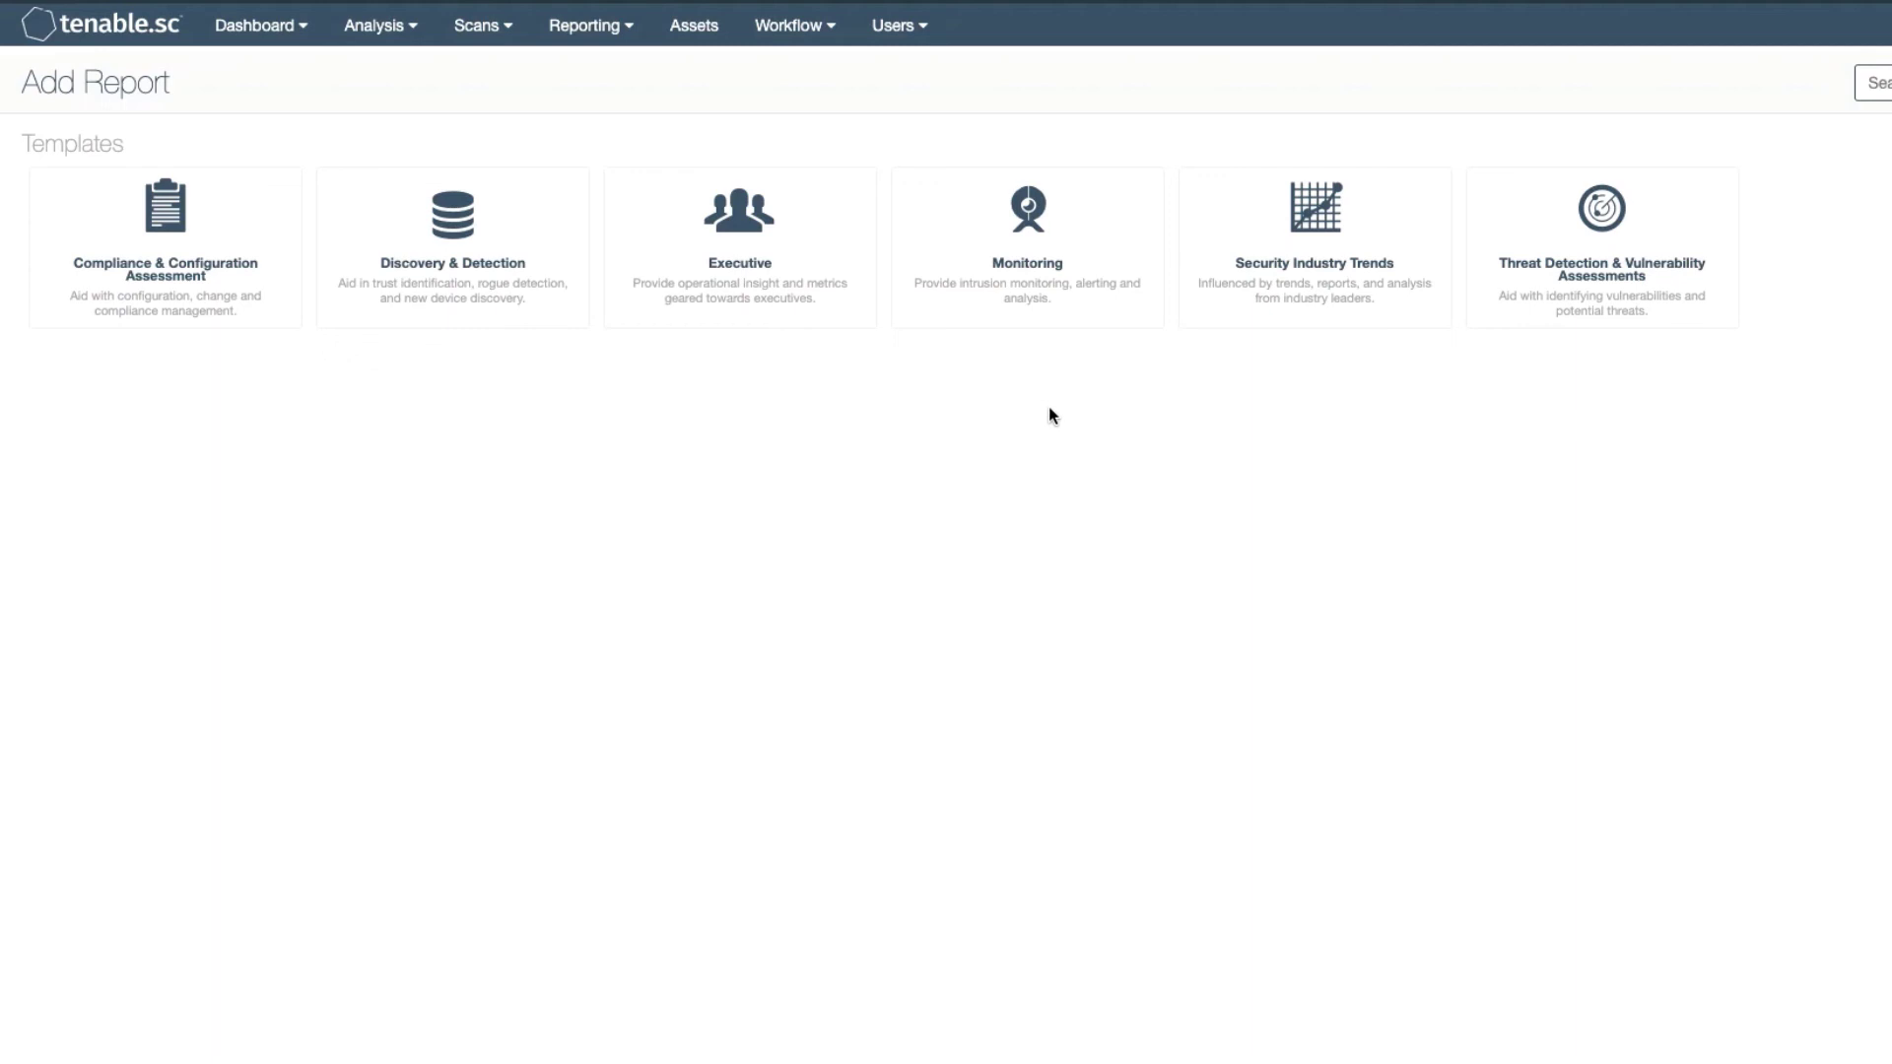
pyautogui.click(739, 244)
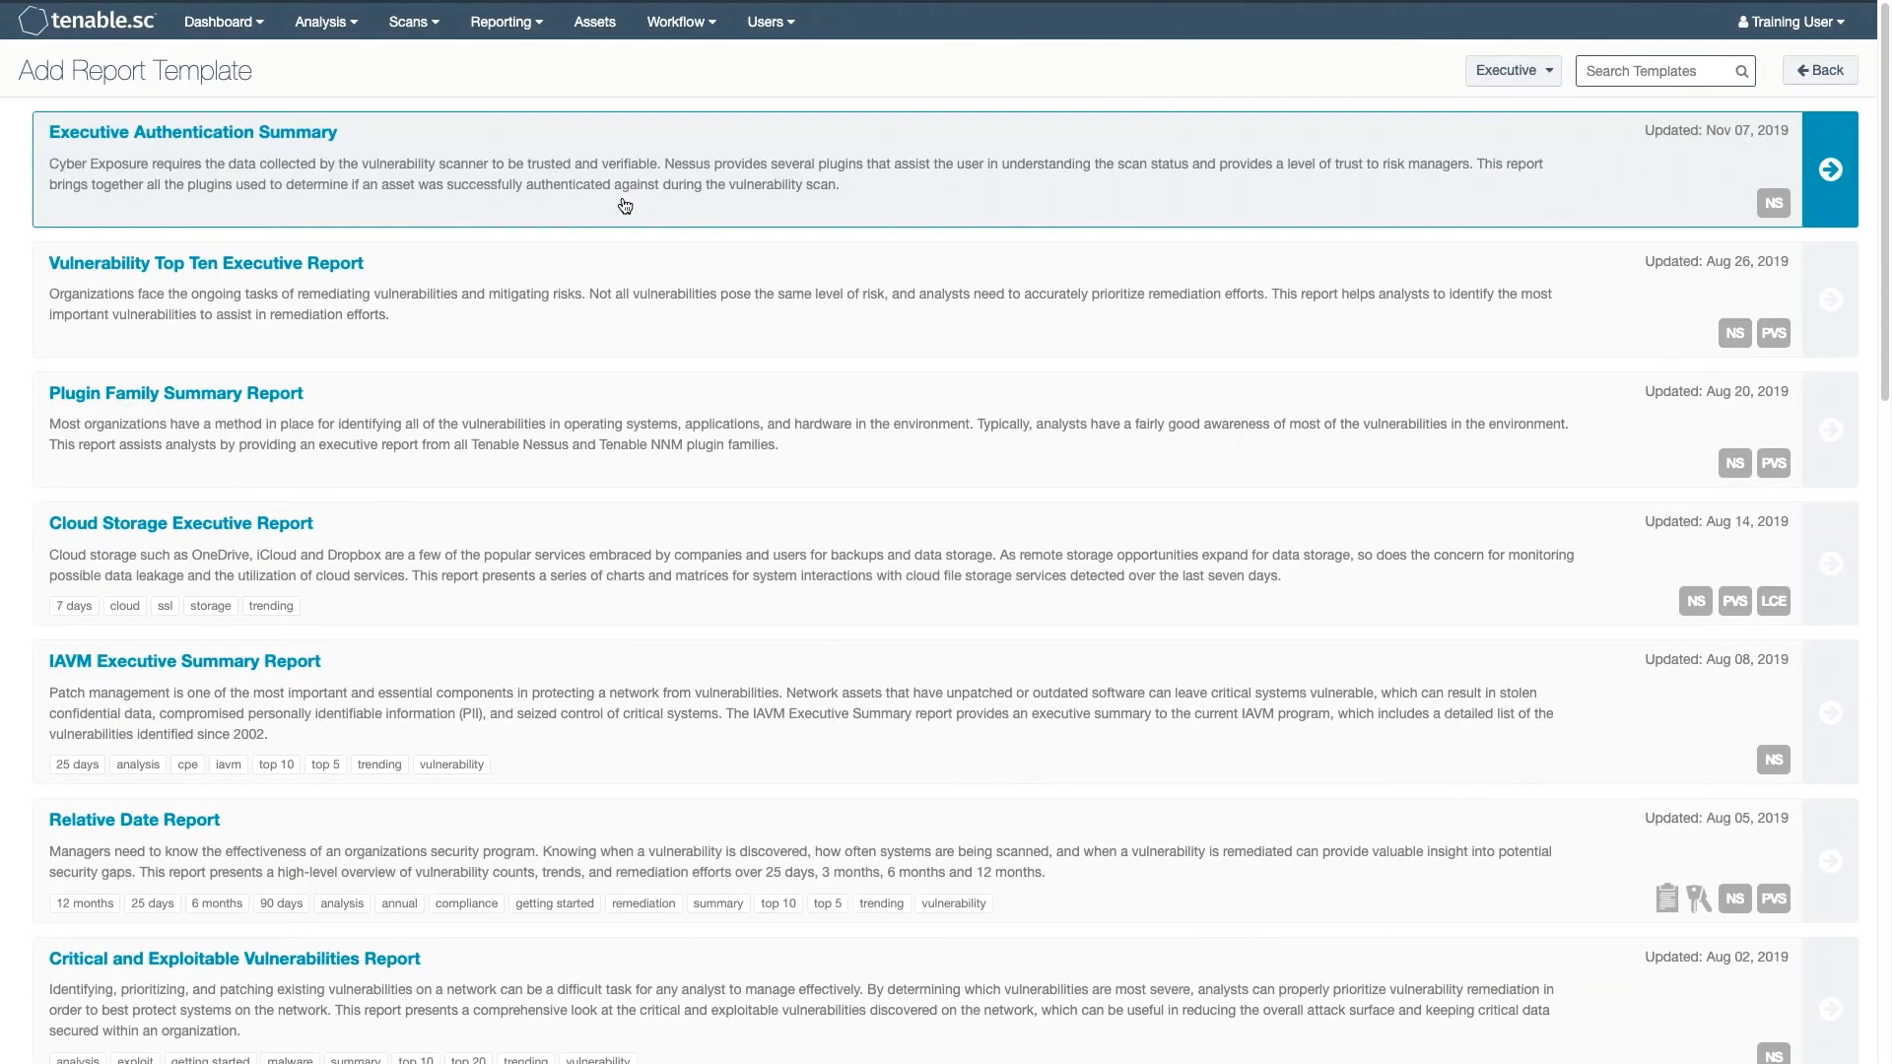
pyautogui.click(624, 206)
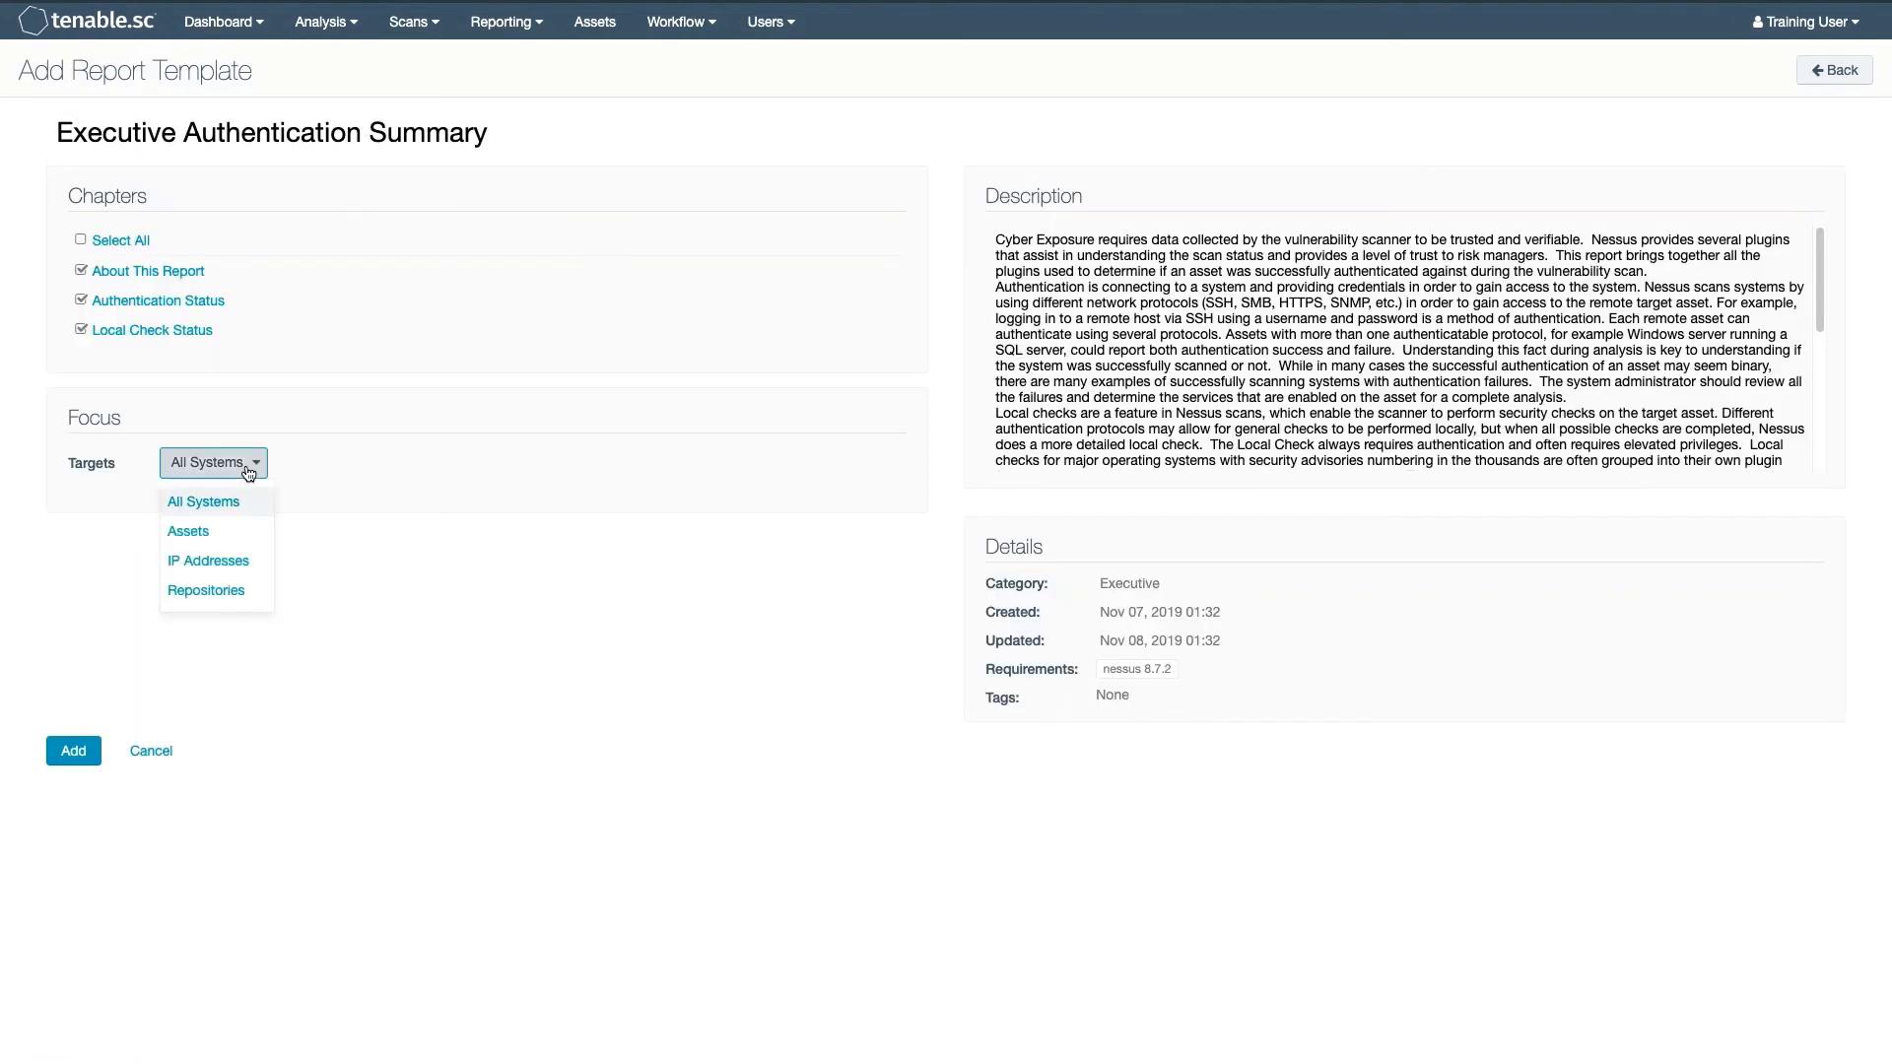
pyautogui.click(78, 750)
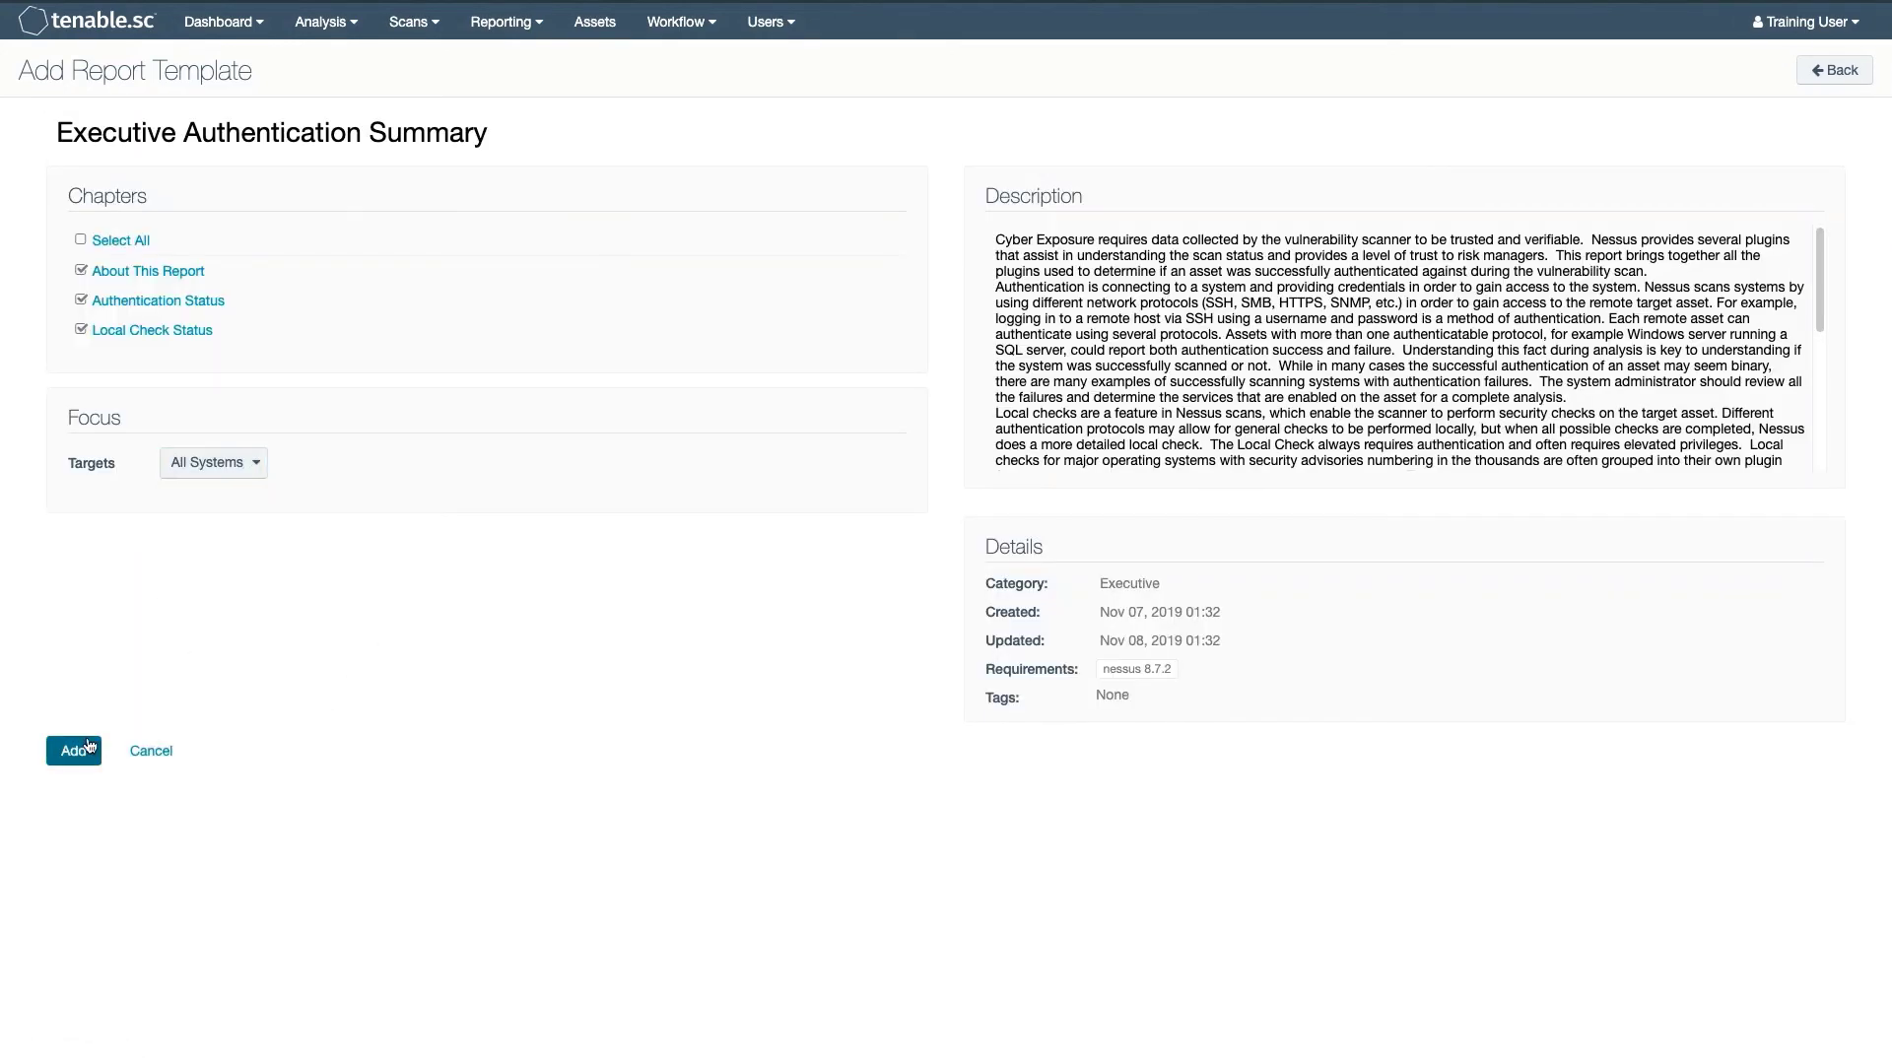